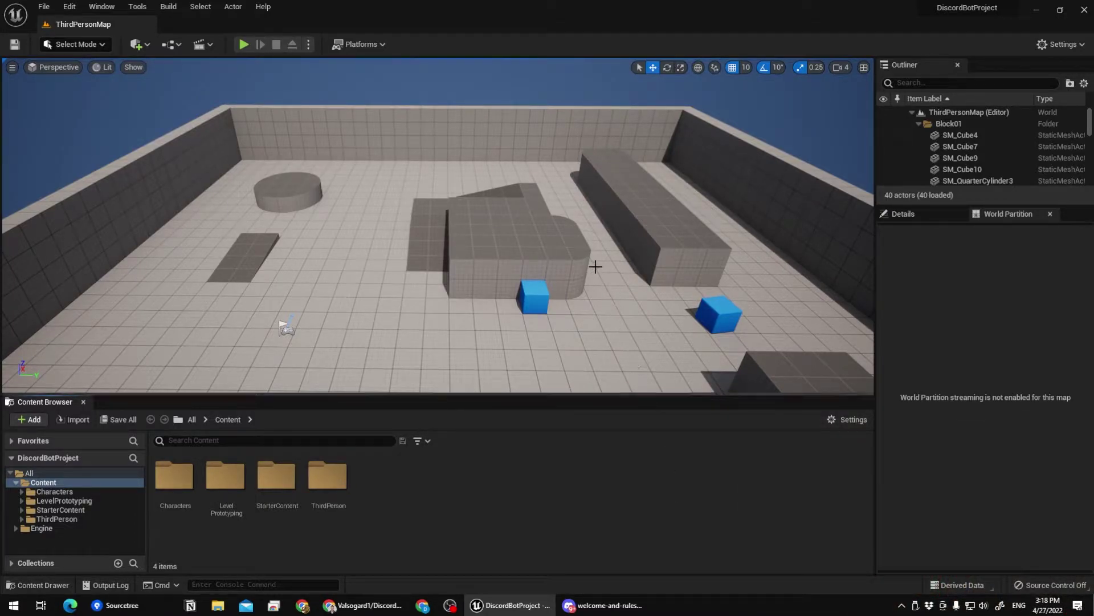
Orbit around the third-person level, then bring up Discord's welcome-and-rules channel.
{"action": "mouse_move", "coordinate": [595, 266]}
{"action": "left_mouse_down"}
{"action": "mouse_move", "coordinate": [630, 267]}
{"action": "mouse_move", "coordinate": [586, 264]}
{"action": "left_mouse_up"}
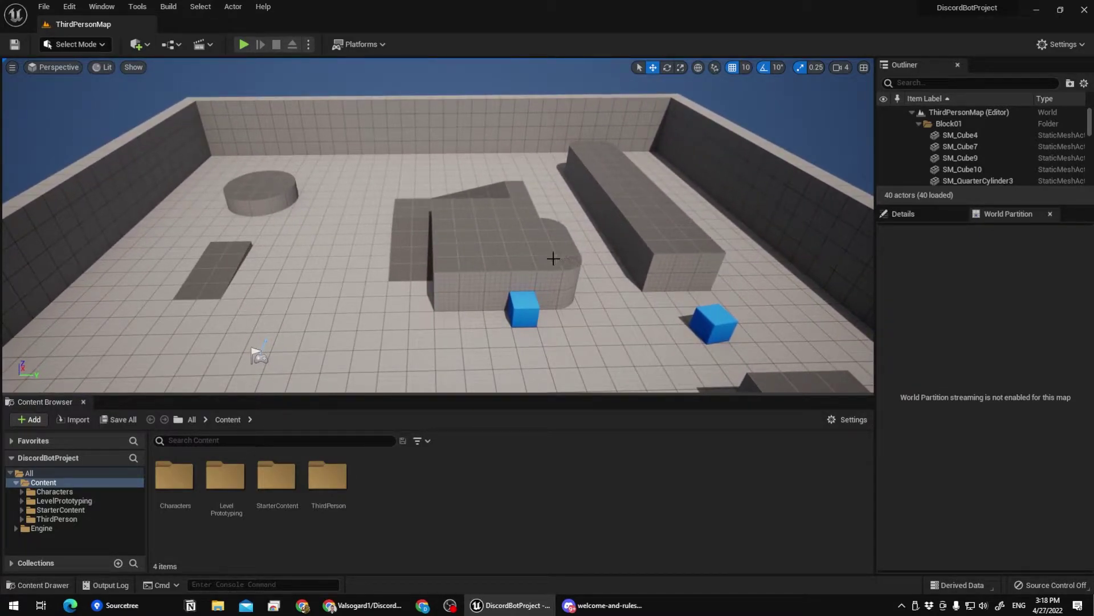
{"action": "left_click_drag", "start_coordinate": [491, 265], "coordinate": [436, 291]}
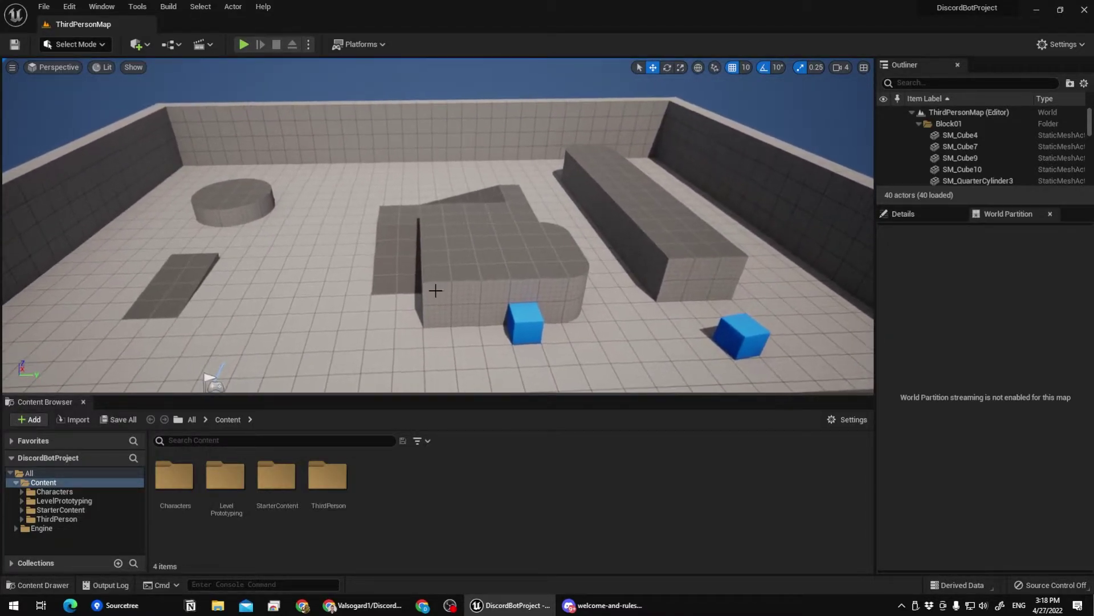
{"action": "left_click", "coordinate": [601, 605]}
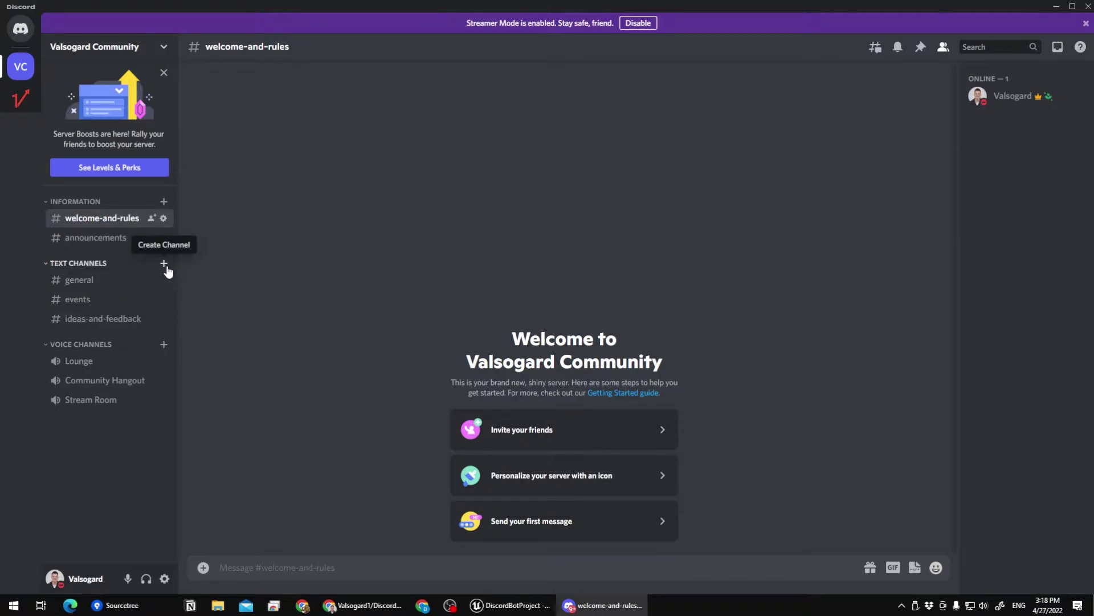
{"action": "left_click", "coordinate": [365, 605]}
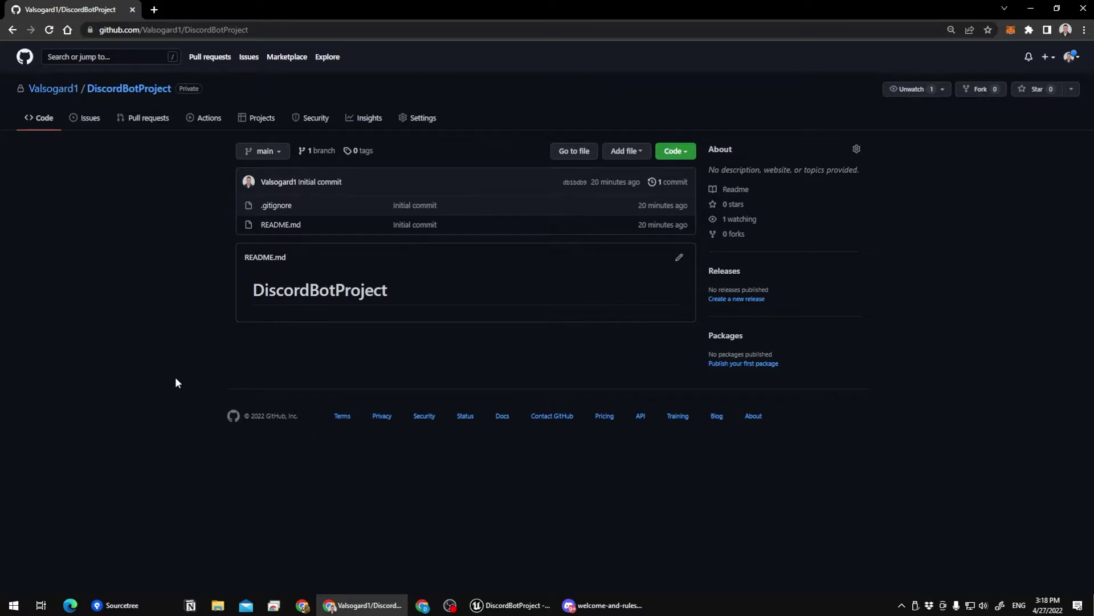
{"action": "left_click", "coordinate": [116, 605]}
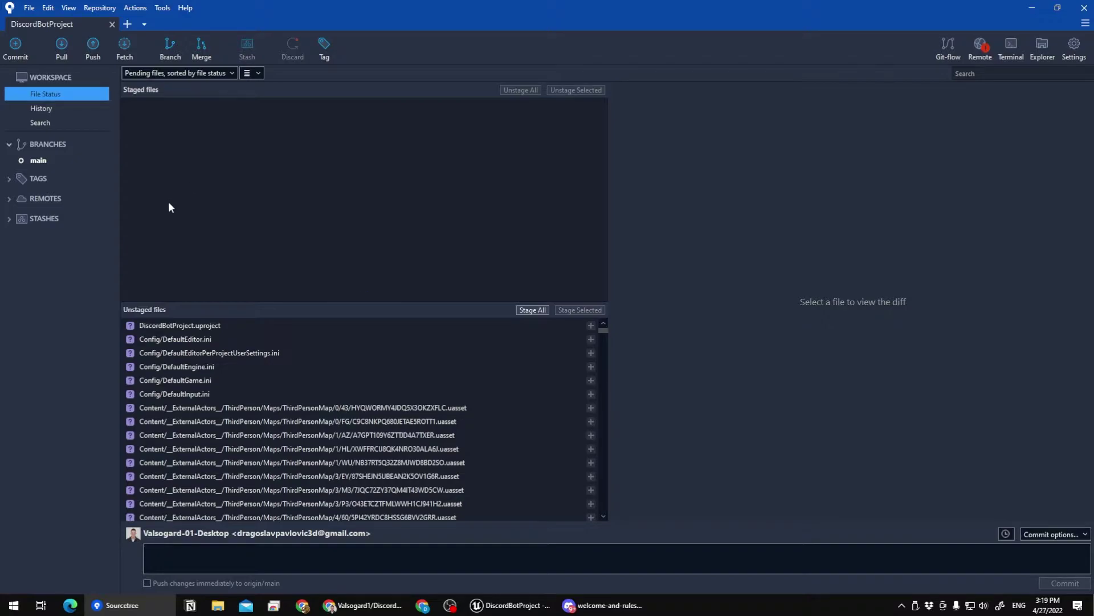
{"action": "left_click", "coordinate": [365, 605]}
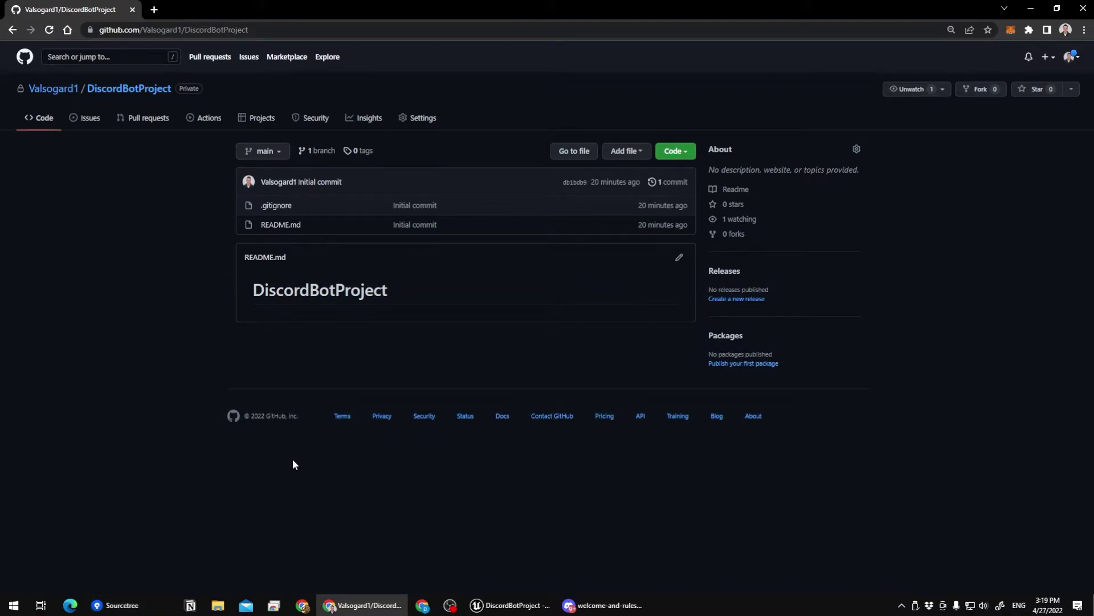
Create a private text channel named 'example-project' without adding any members.
{"action": "left_click", "coordinate": [603, 605]}
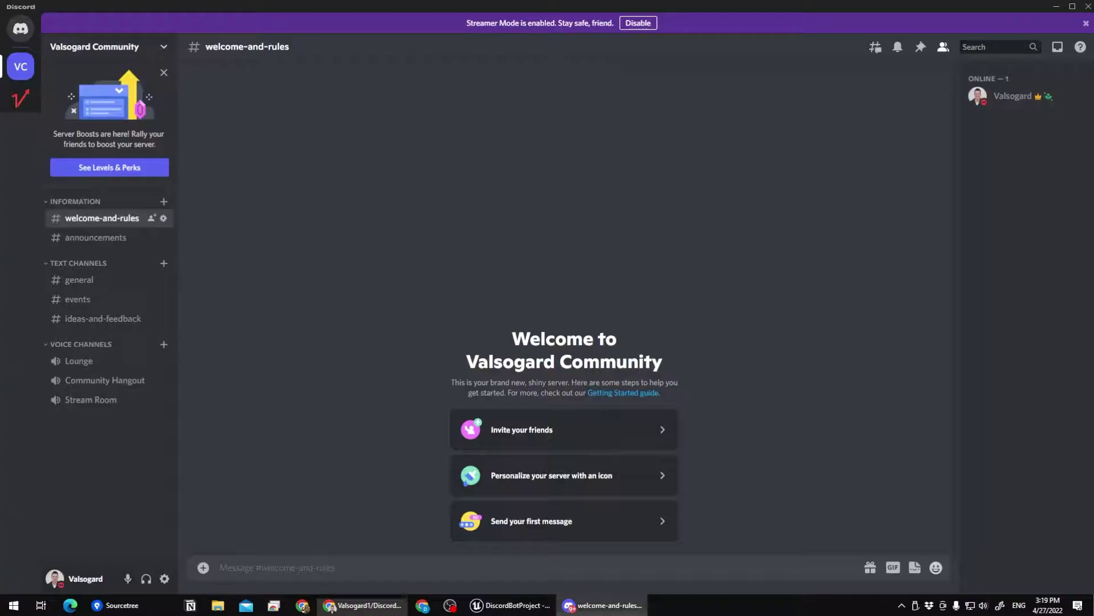
{"action": "left_click", "coordinate": [165, 268]}
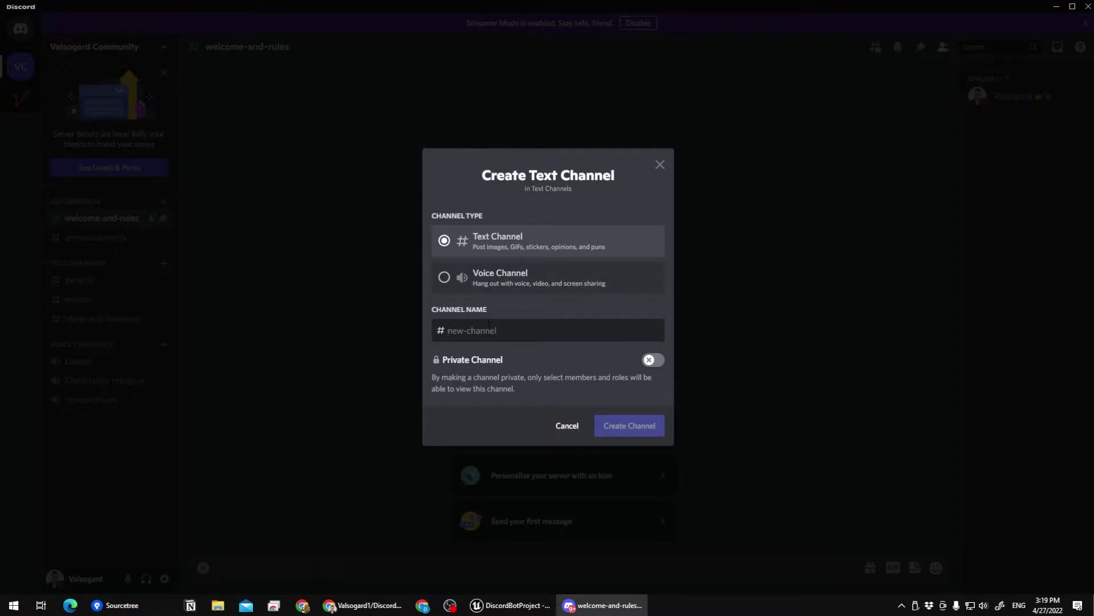
{"action": "type", "text": "exam"}
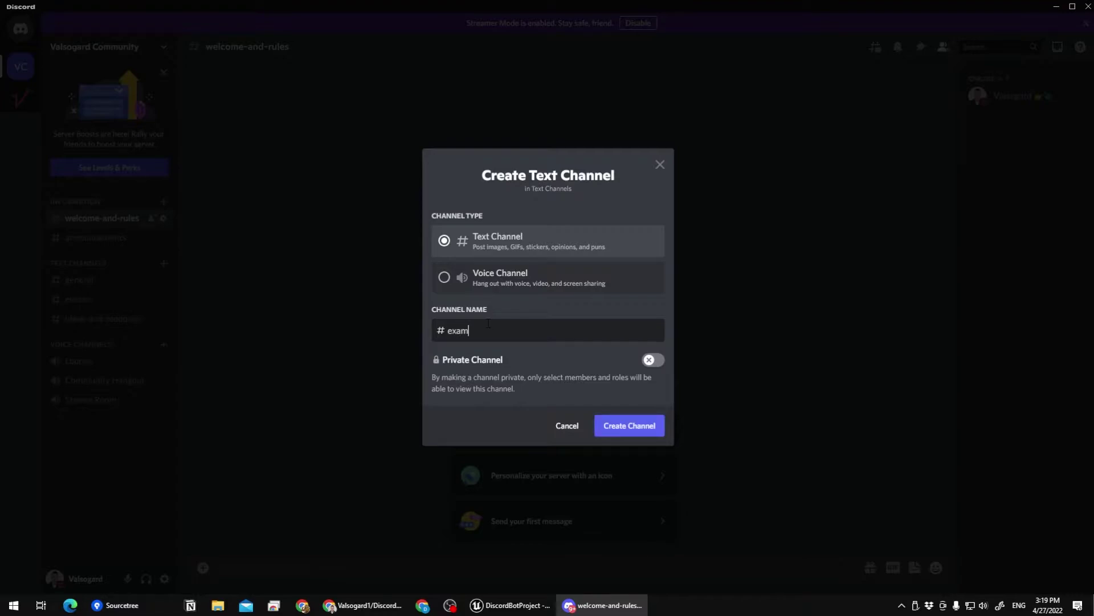
{"action": "type", "text": "ple-project"}
{"action": "left_click", "coordinate": [655, 359]}
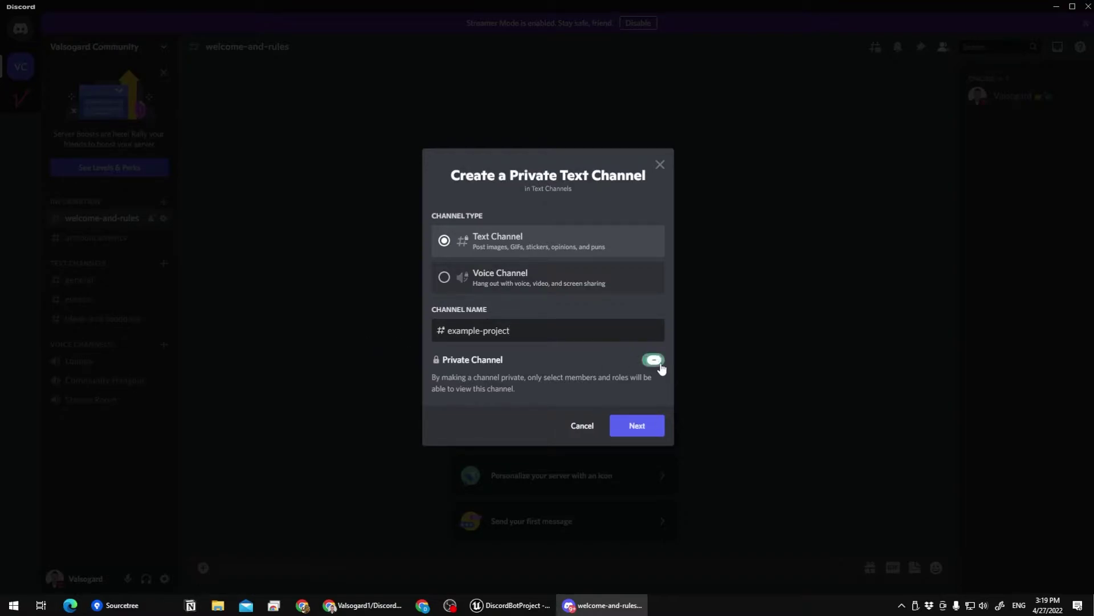
{"action": "left_click", "coordinate": [636, 428]}
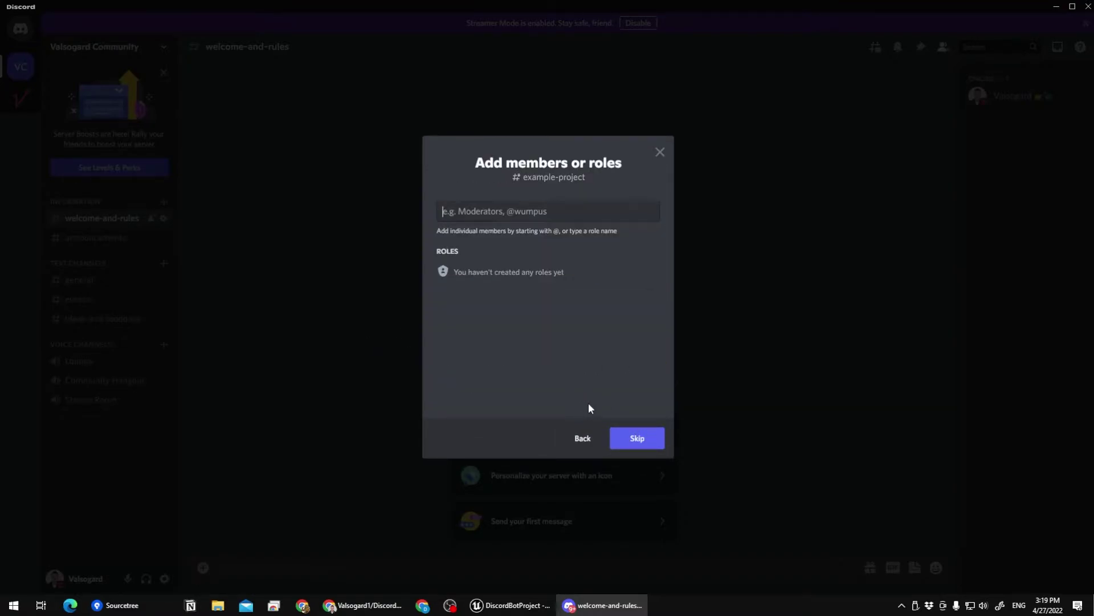
{"action": "left_click", "coordinate": [625, 439]}
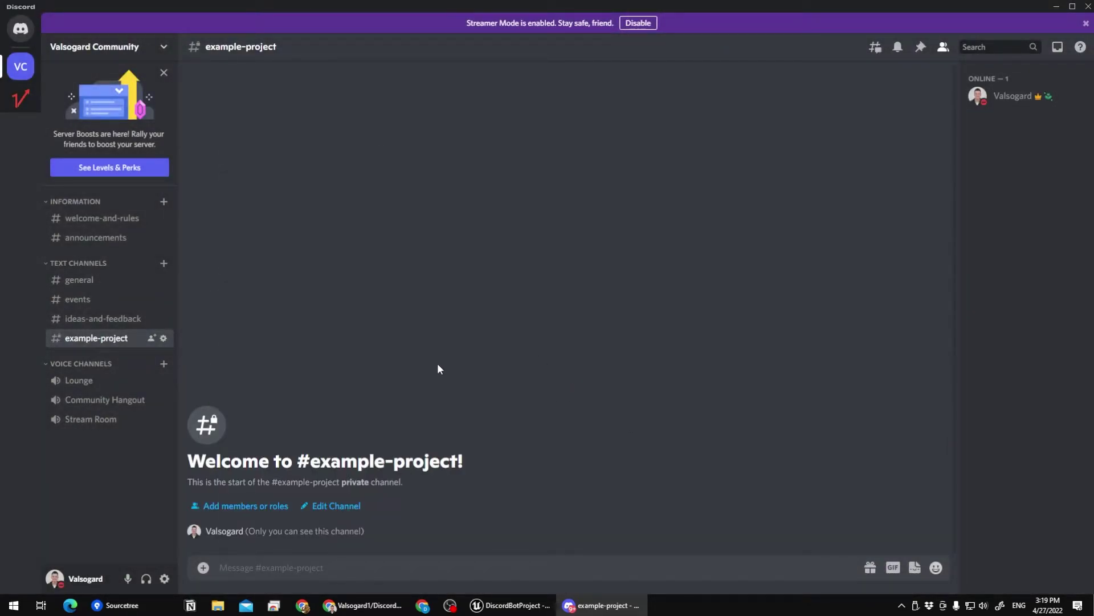
Open the example-project channel's Integrations page, showing 0 webhooks and 0 followed channels.
{"action": "left_click", "coordinate": [163, 338]}
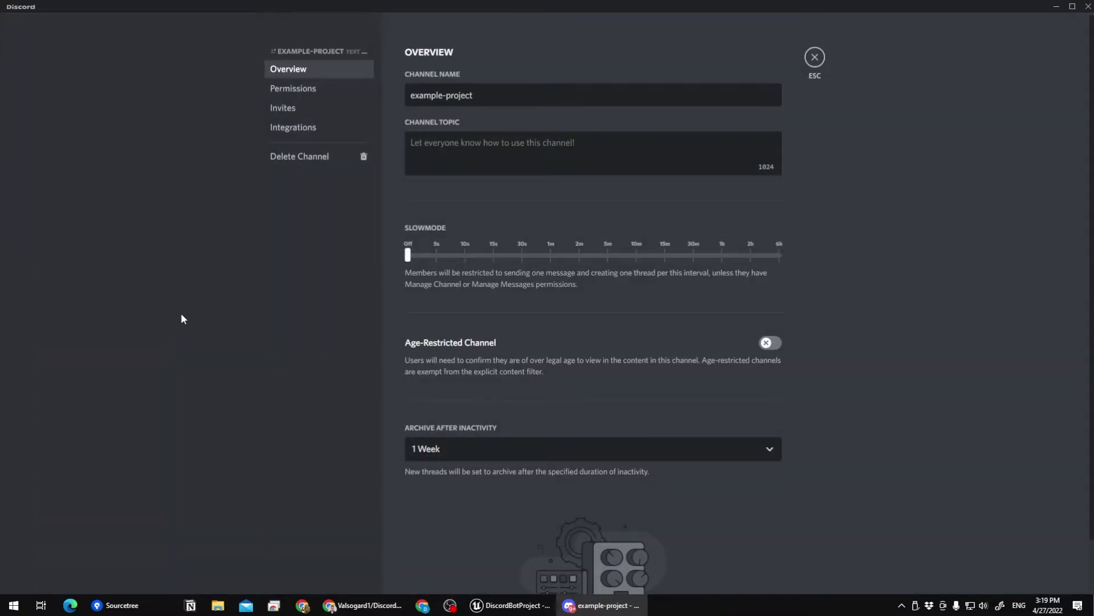
{"action": "left_click", "coordinate": [815, 57]}
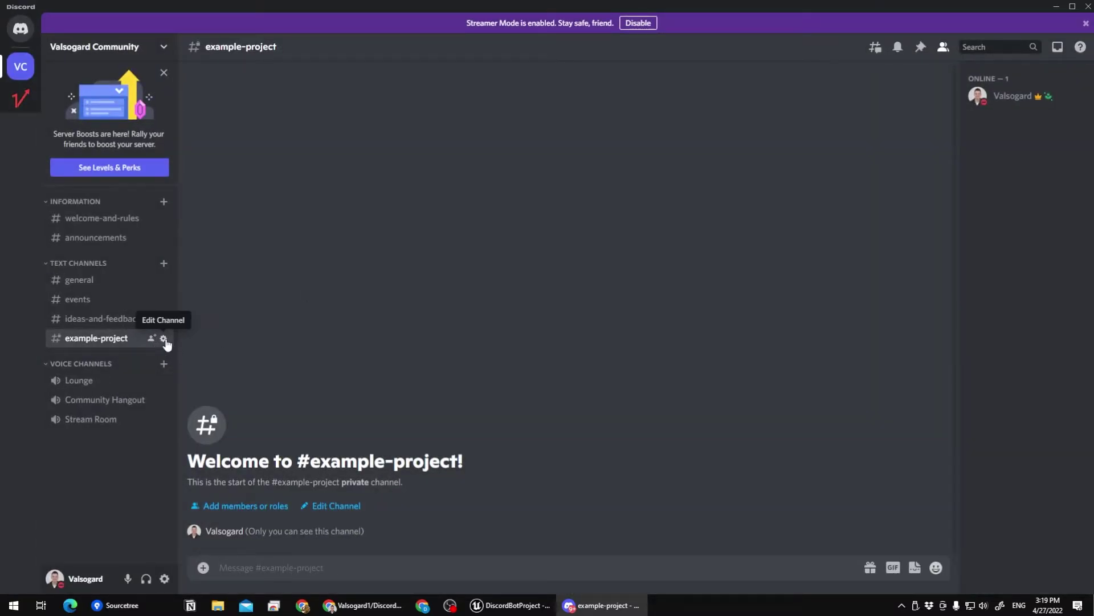
{"action": "left_click", "coordinate": [164, 338]}
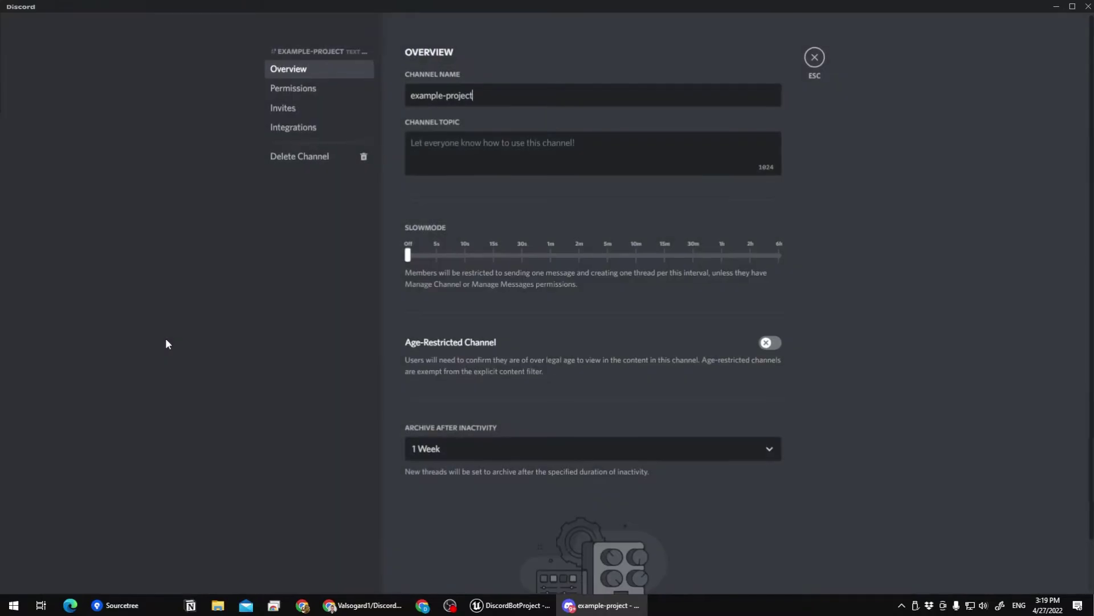
{"action": "left_click", "coordinate": [305, 131]}
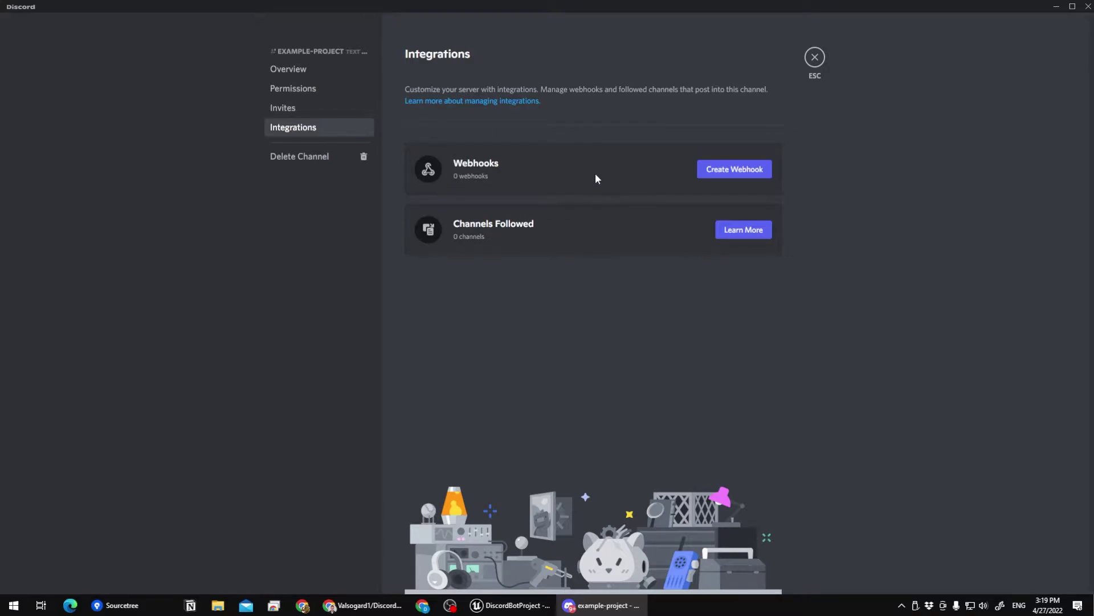
Create a webhook named 'GitHub Bot', copy its URL, save, and exit channel settings.
{"action": "left_click", "coordinate": [744, 170]}
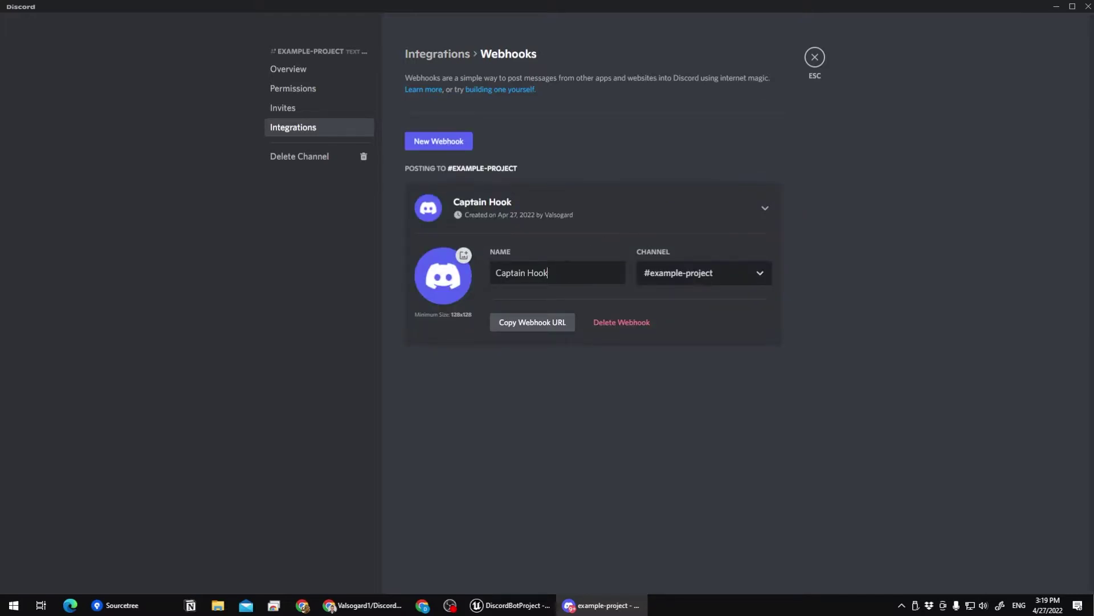
{"action": "key", "text": "ctrl+shift+Left"}
{"action": "key", "text": "ctrl+shift+Left"}
{"action": "type", "text": "Git"}
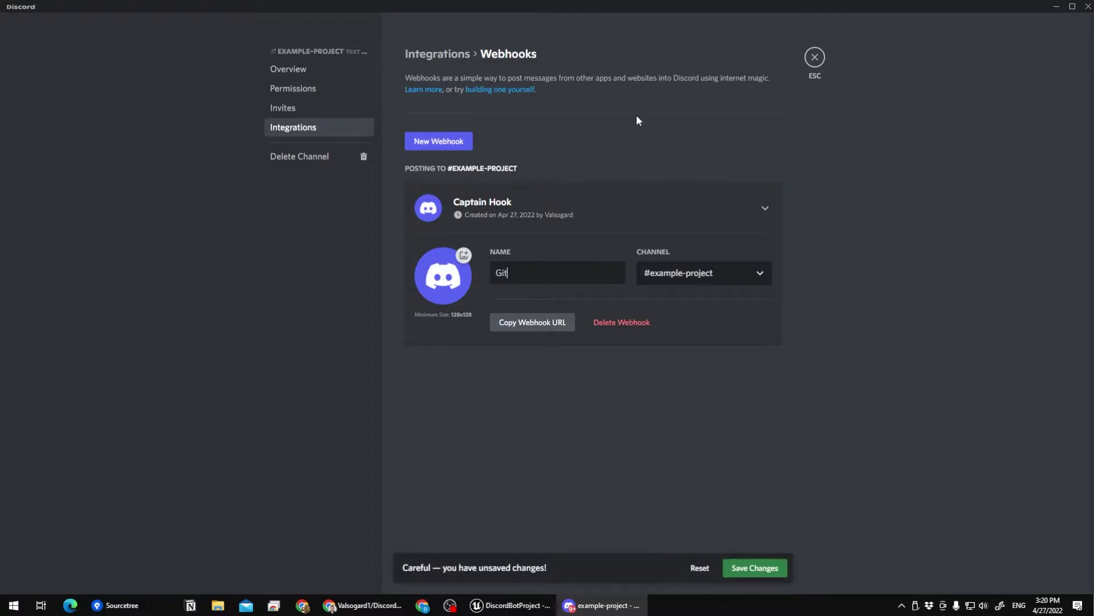
{"action": "type", "text": "Hub Bot"}
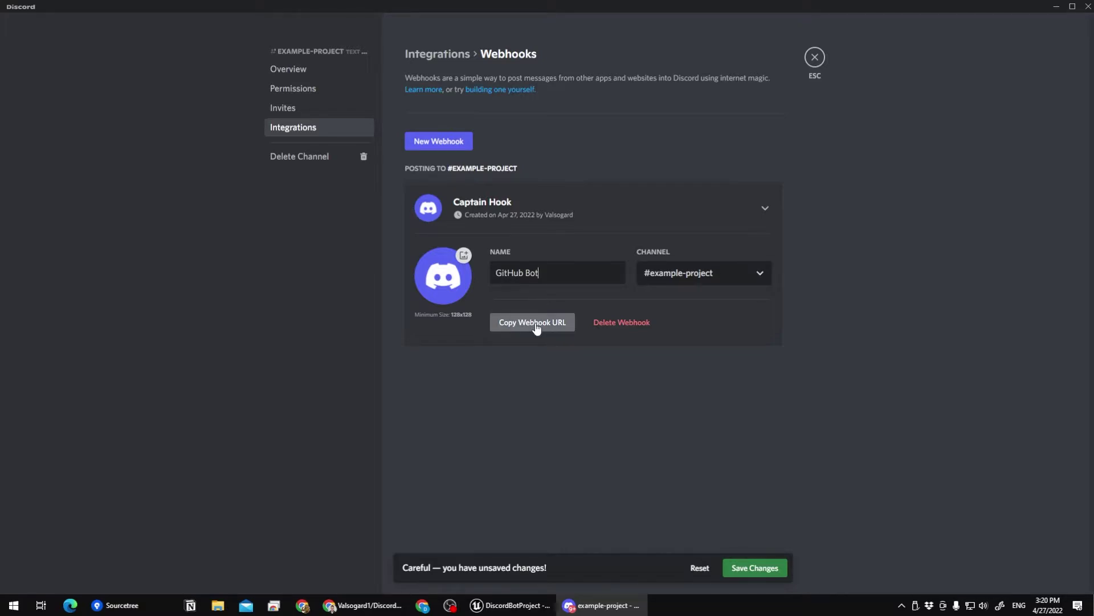
{"action": "left_click", "coordinate": [536, 323]}
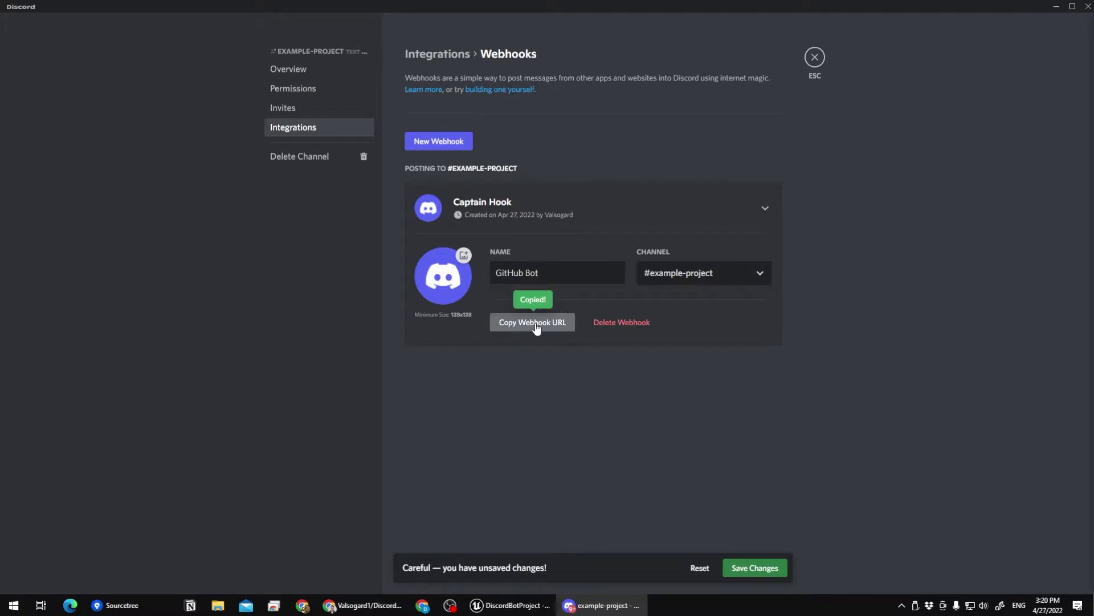
{"action": "left_click", "coordinate": [752, 569]}
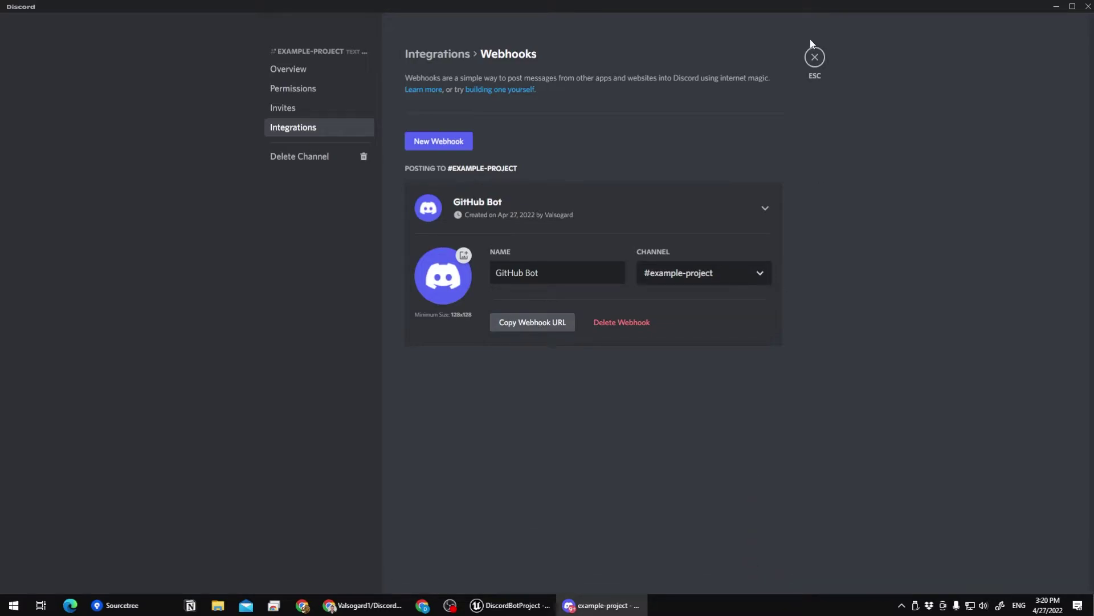
{"action": "left_click", "coordinate": [814, 59]}
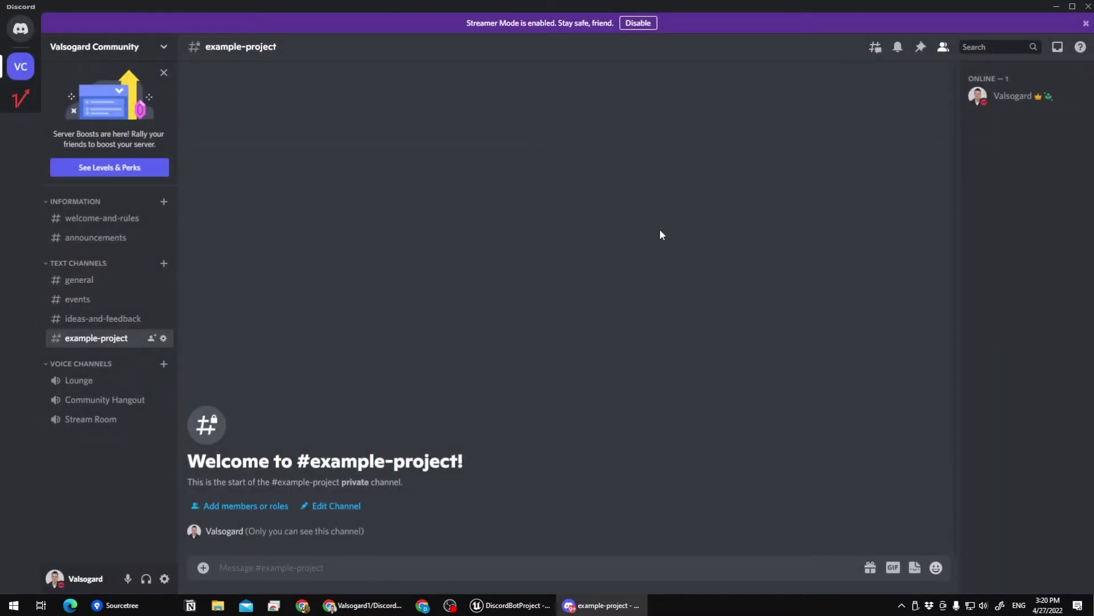
Go to DiscordBotProject's Settings > Webhooks and choose Add webhook.
{"action": "left_click", "coordinate": [601, 612]}
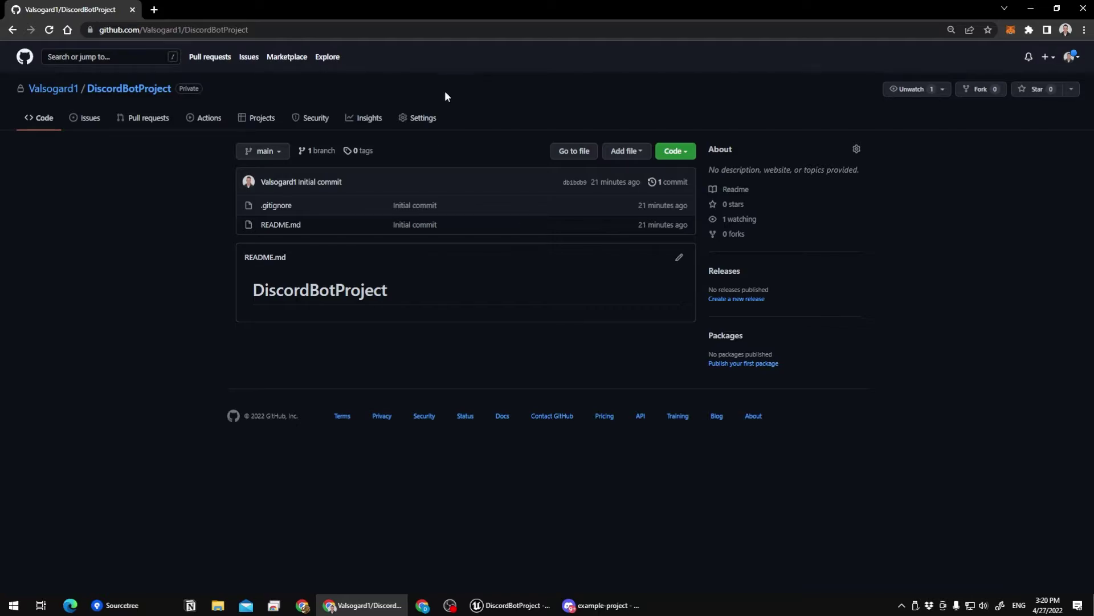
{"action": "left_click", "coordinate": [422, 119]}
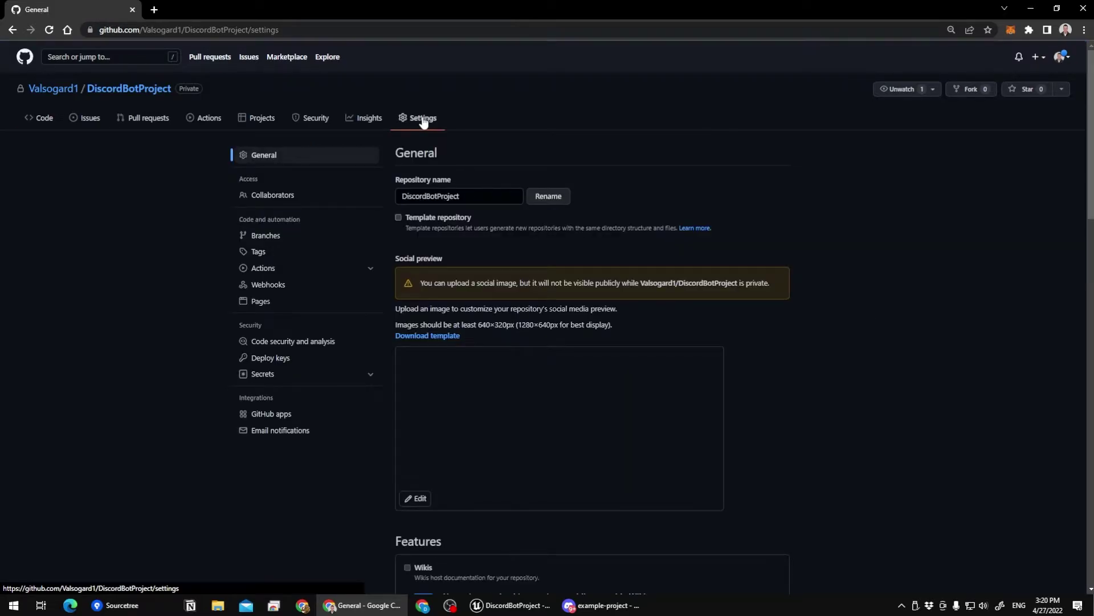
{"action": "left_click", "coordinate": [273, 286]}
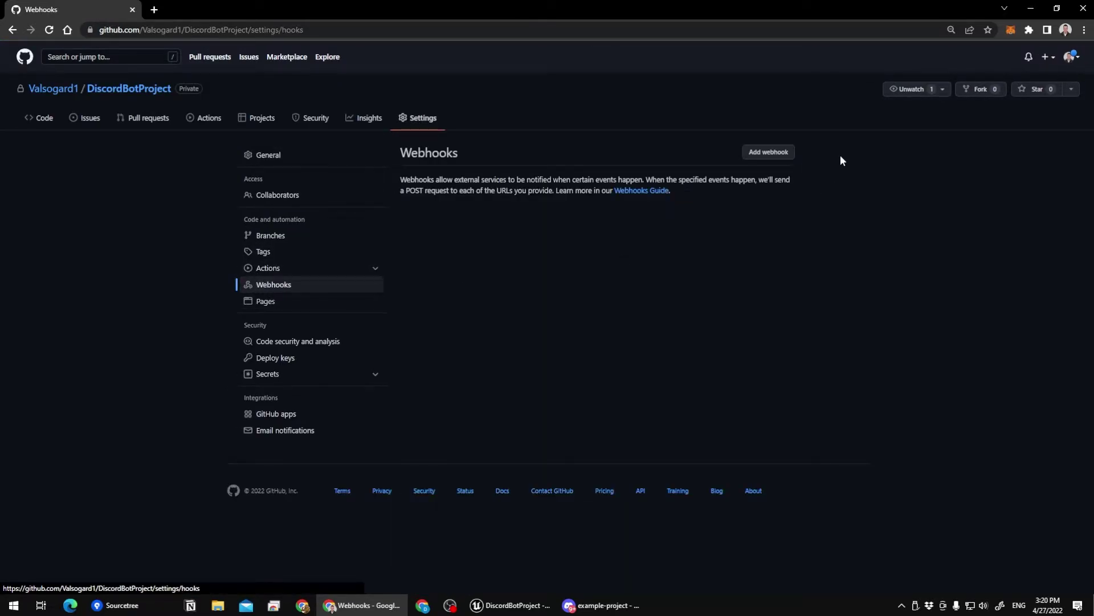
{"action": "left_click", "coordinate": [764, 154]}
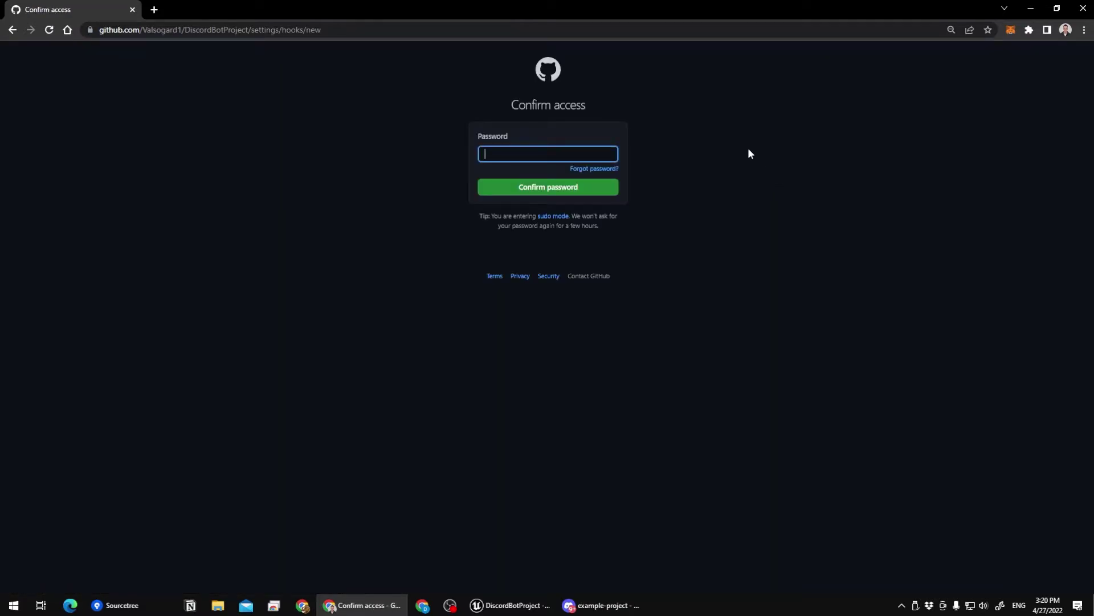
Confirm access by entering the account password.
{"action": "type", "text": "*********"}
{"action": "key", "text": "Return"}
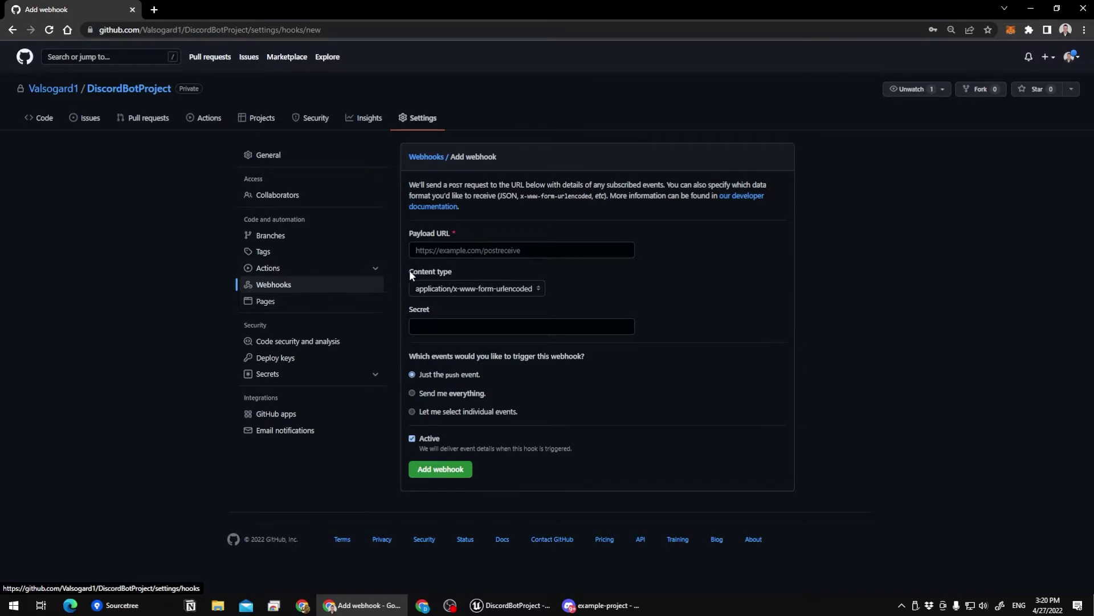
Fill the Payload URL with the pasted Discord webhook URL followed by /github.
{"action": "left_click", "coordinate": [428, 250]}
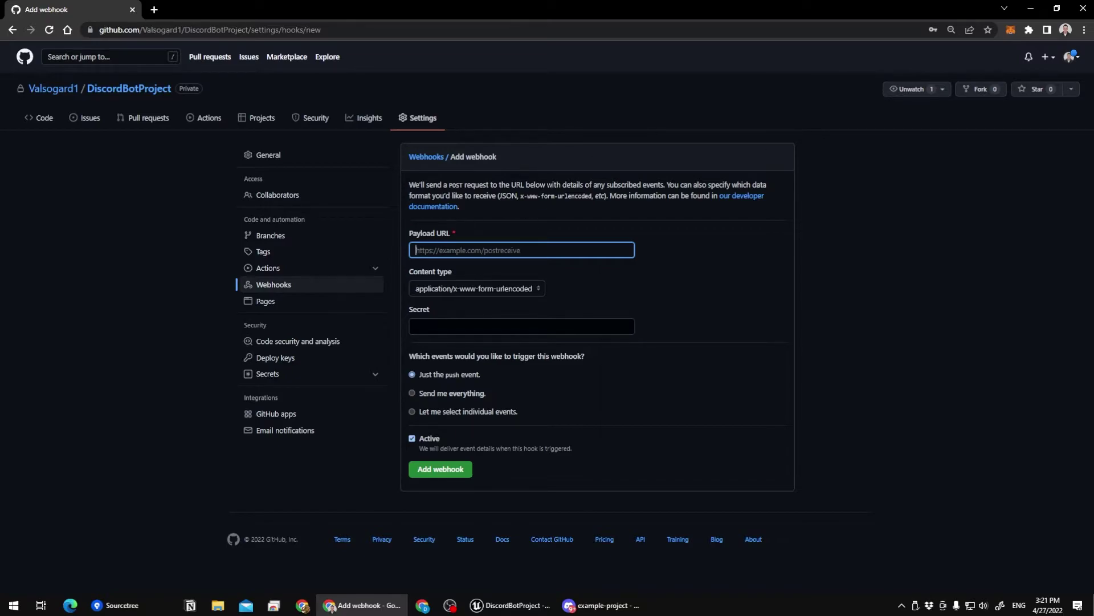
{"action": "right_click", "coordinate": [438, 251]}
{"action": "left_click", "coordinate": [470, 337]}
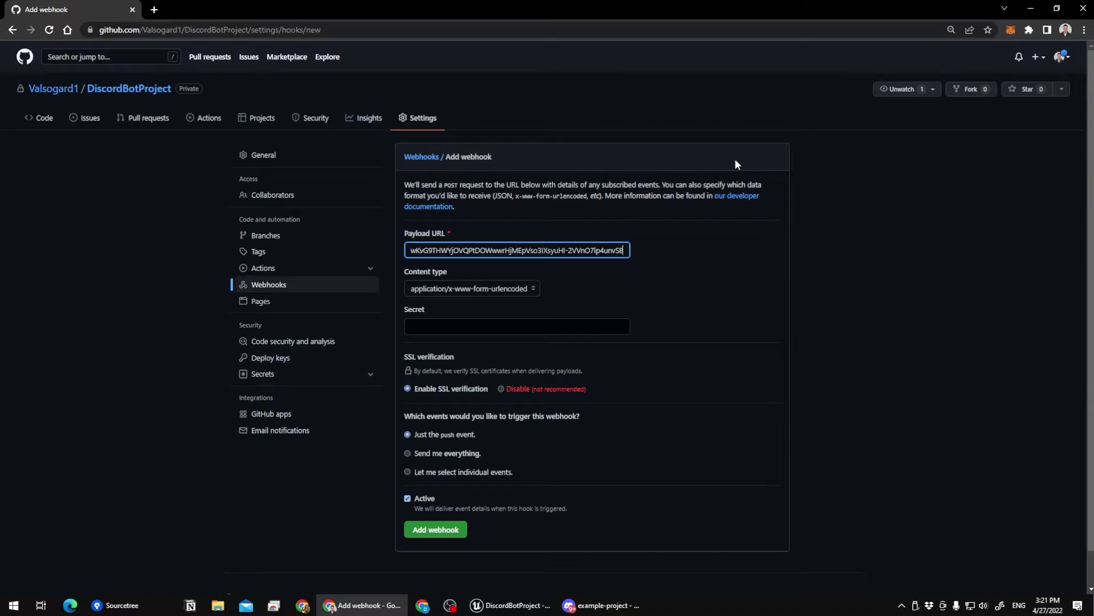
{"action": "type", "text": "/"}
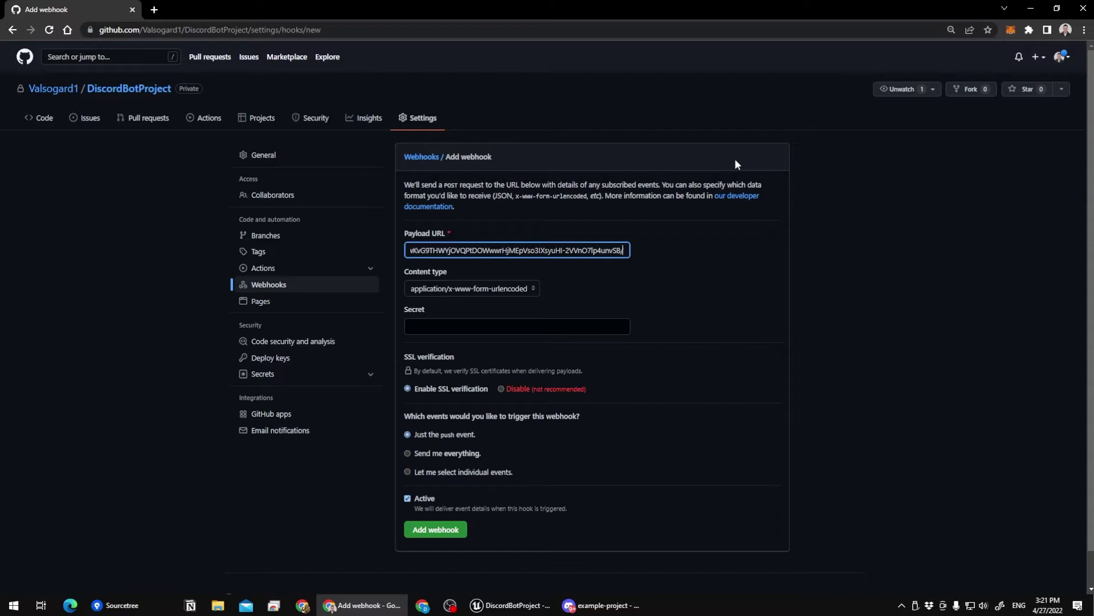
{"action": "type", "text": "github"}
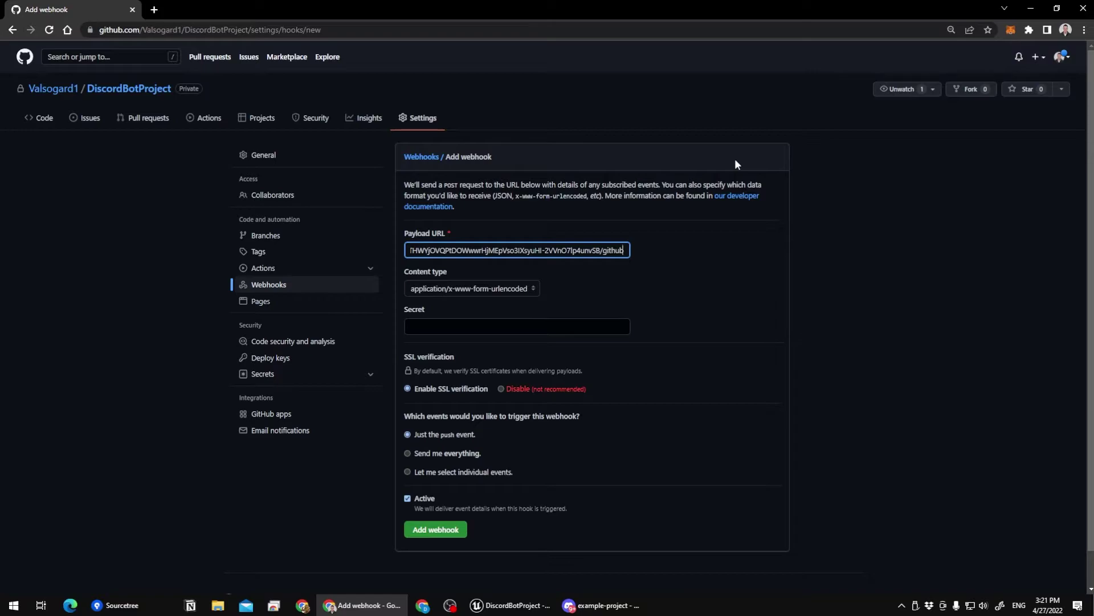
{"action": "key", "text": "shift+Left"}
{"action": "key", "text": "shift+Left"}
{"action": "key", "text": "shift+Left"}
{"action": "key", "text": "shift+Left"}
{"action": "key", "text": "shift+Left"}
{"action": "key", "text": "shift+Left"}
{"action": "key", "text": "ctrl+a"}
{"action": "key", "text": "BackSpace"}
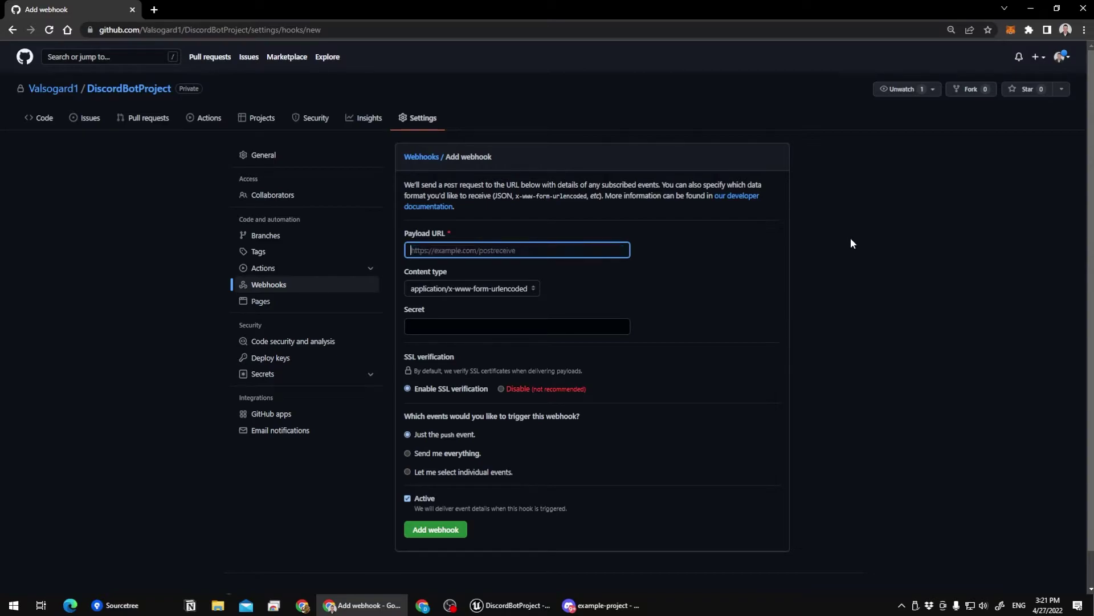
{"action": "key", "text": "ctrl+v"}
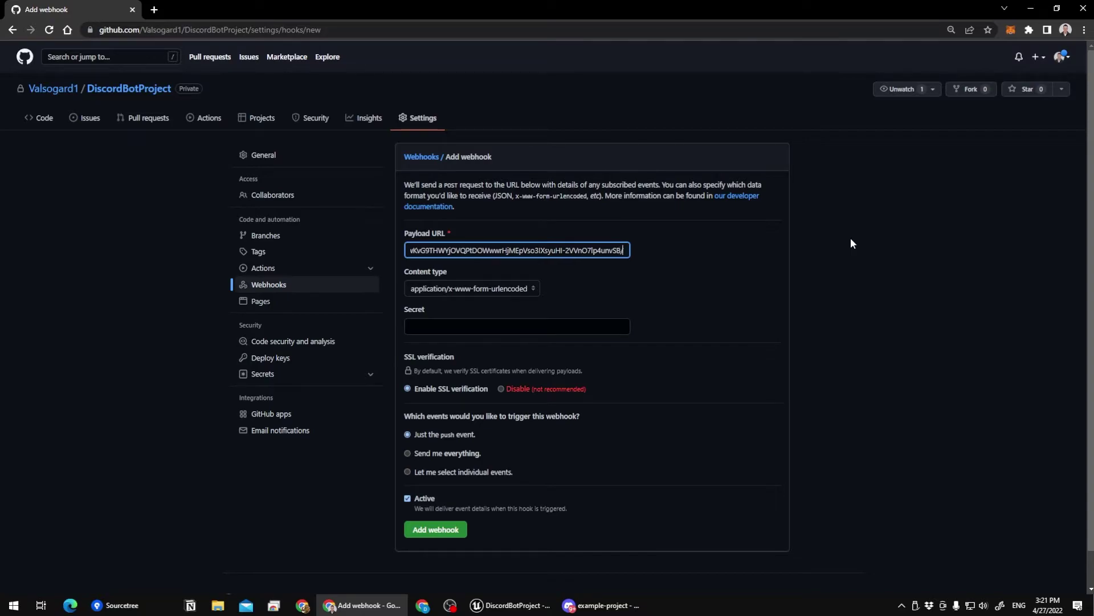
{"action": "type", "text": "github"}
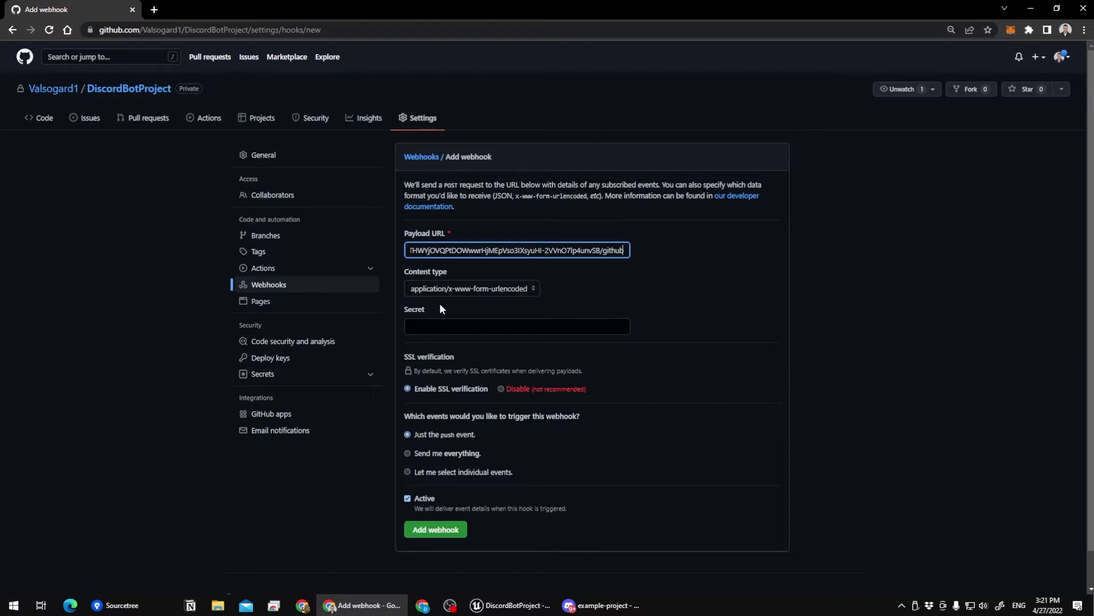
{"action": "left_click", "coordinate": [465, 289]}
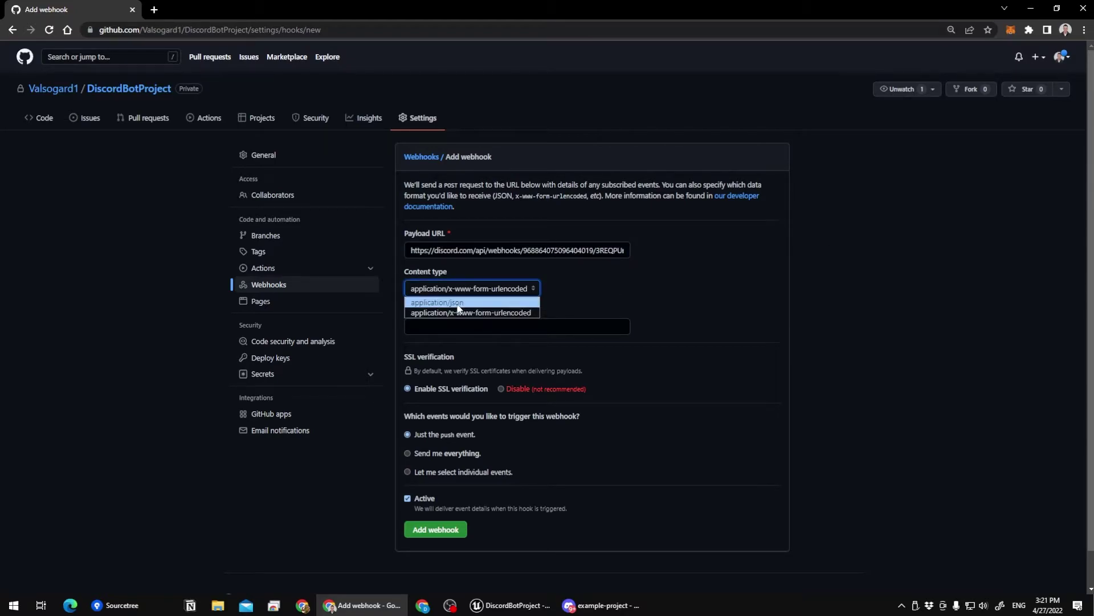
Set the content type to application/json and browse the individual trigger events.
{"action": "left_click", "coordinate": [457, 303]}
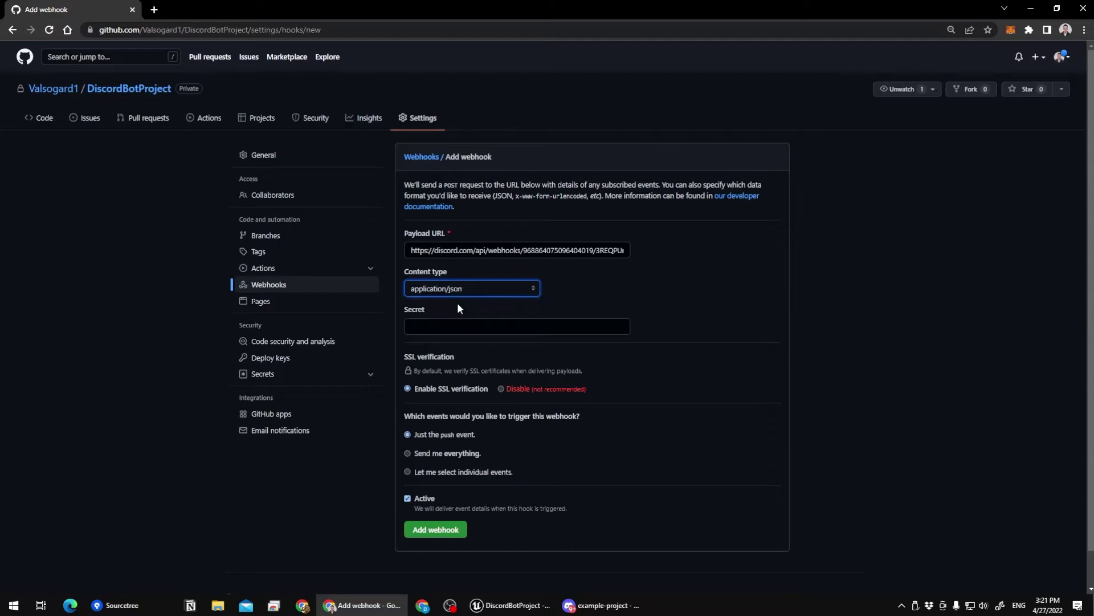
{"action": "left_click", "coordinate": [443, 330]}
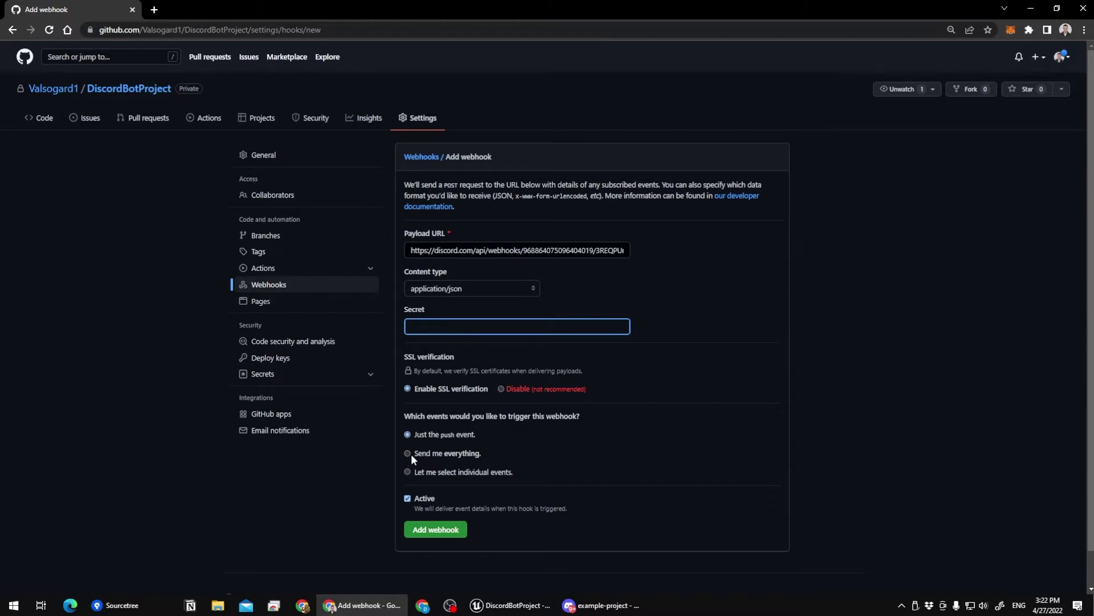
{"action": "left_click", "coordinate": [408, 472]}
{"action": "scroll", "coordinate": [489, 498], "scroll_direction": "down", "scroll_amount": 3}
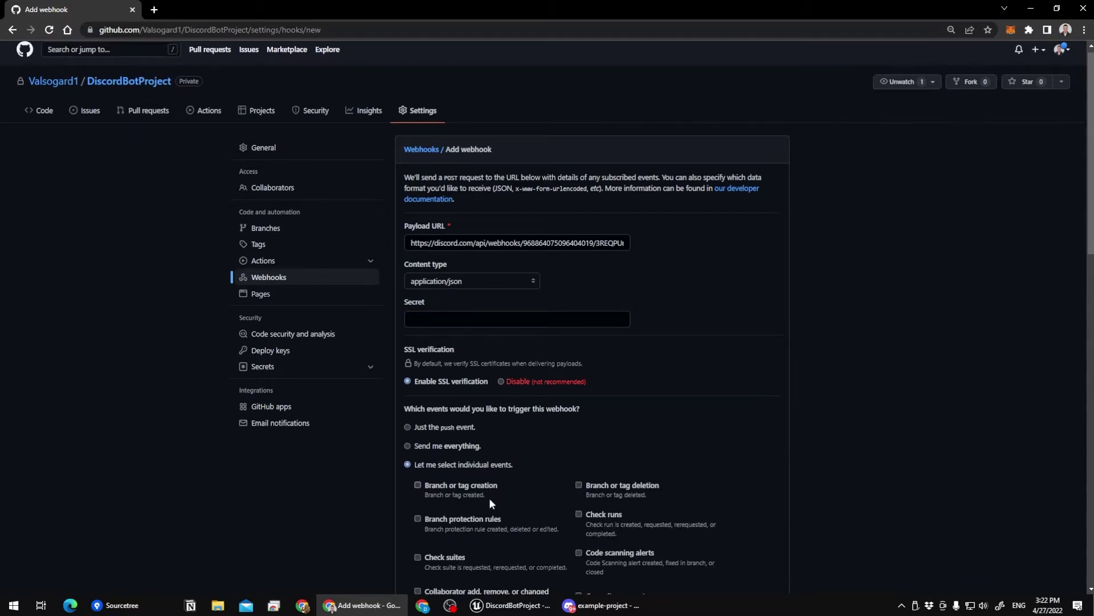
{"action": "scroll", "coordinate": [473, 431], "scroll_direction": "down", "scroll_amount": 6}
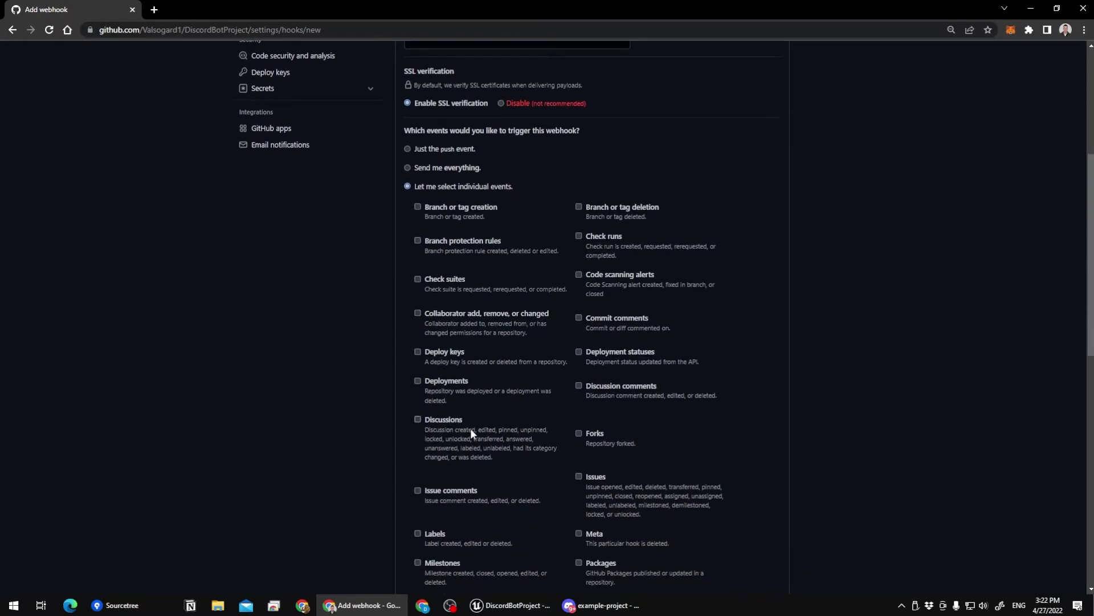
{"action": "scroll", "coordinate": [473, 433], "scroll_direction": "down", "scroll_amount": 7}
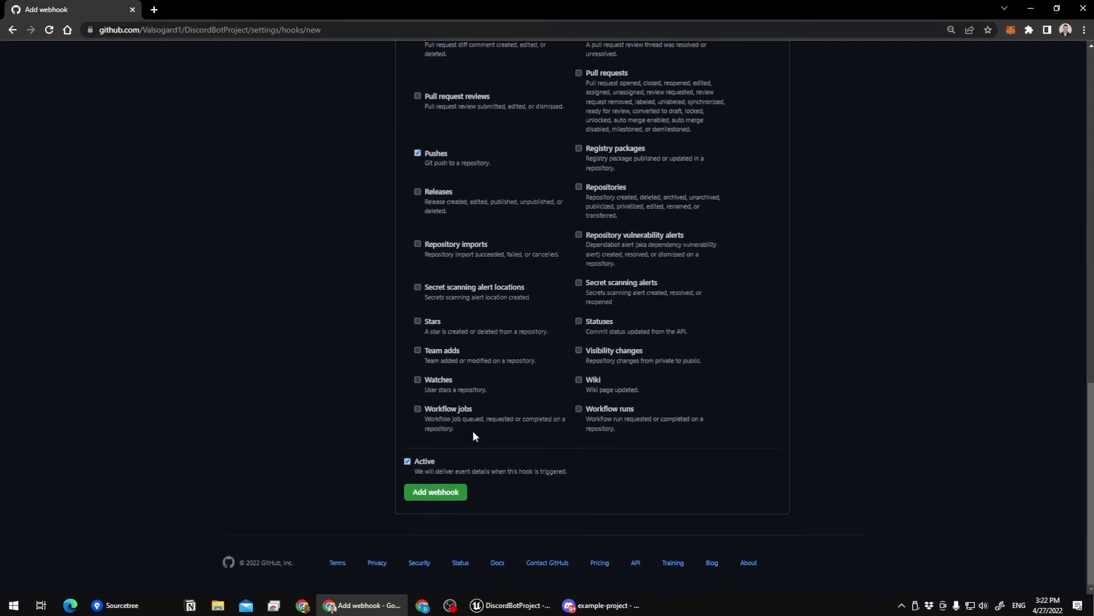
{"action": "scroll", "coordinate": [473, 430], "scroll_direction": "up", "scroll_amount": 16}
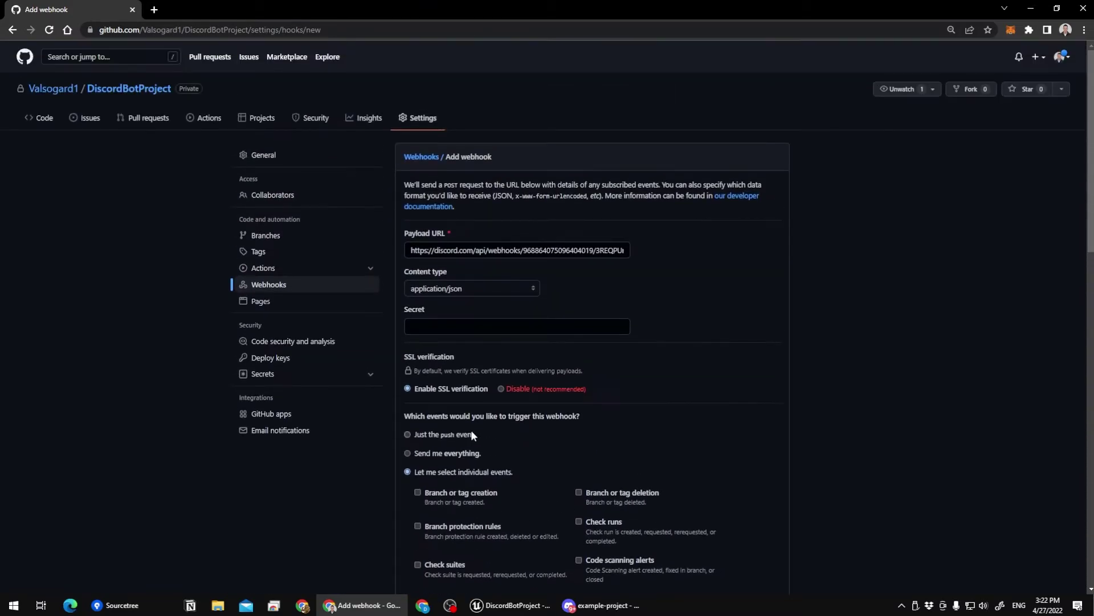
{"action": "scroll", "coordinate": [462, 443], "scroll_direction": "down", "scroll_amount": 6}
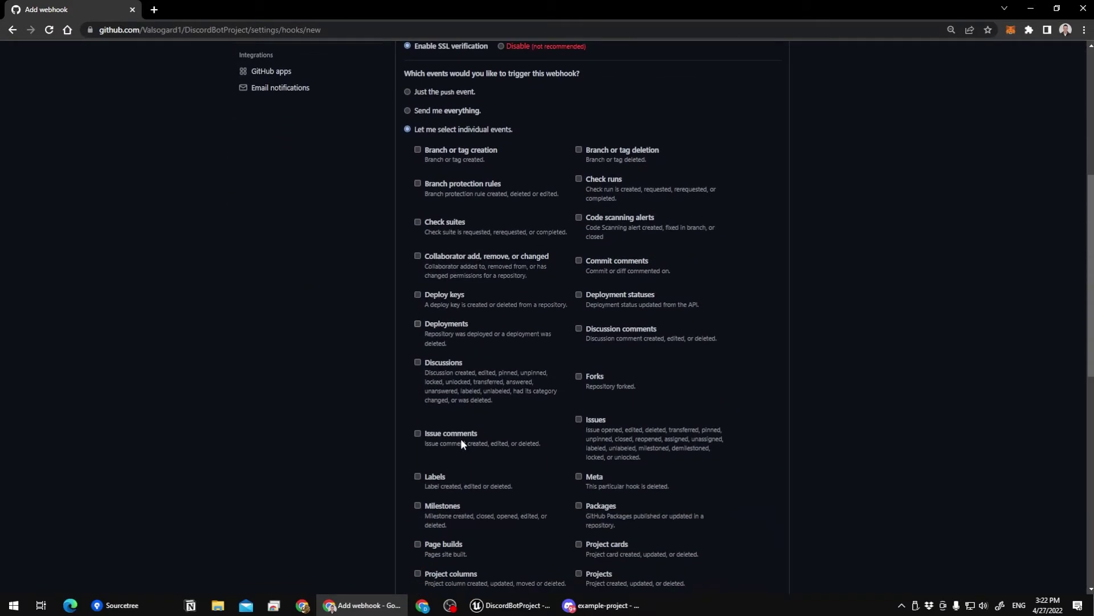
{"action": "scroll", "coordinate": [495, 459], "scroll_direction": "down", "scroll_amount": 3}
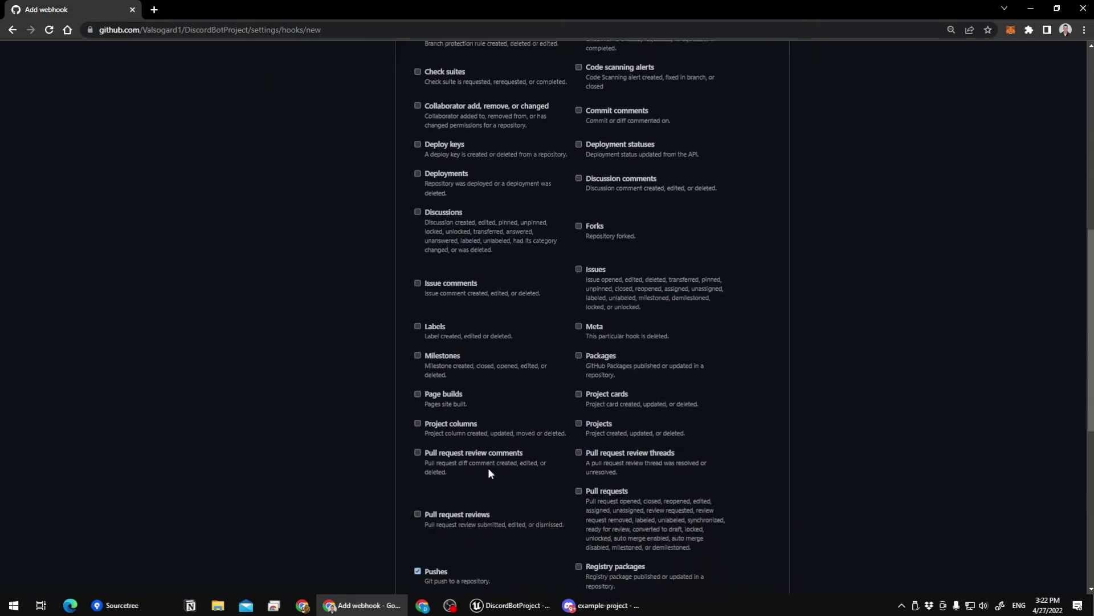
{"action": "scroll", "coordinate": [495, 467], "scroll_direction": "down", "scroll_amount": 3}
{"action": "scroll", "coordinate": [495, 466], "scroll_direction": "up", "scroll_amount": 1}
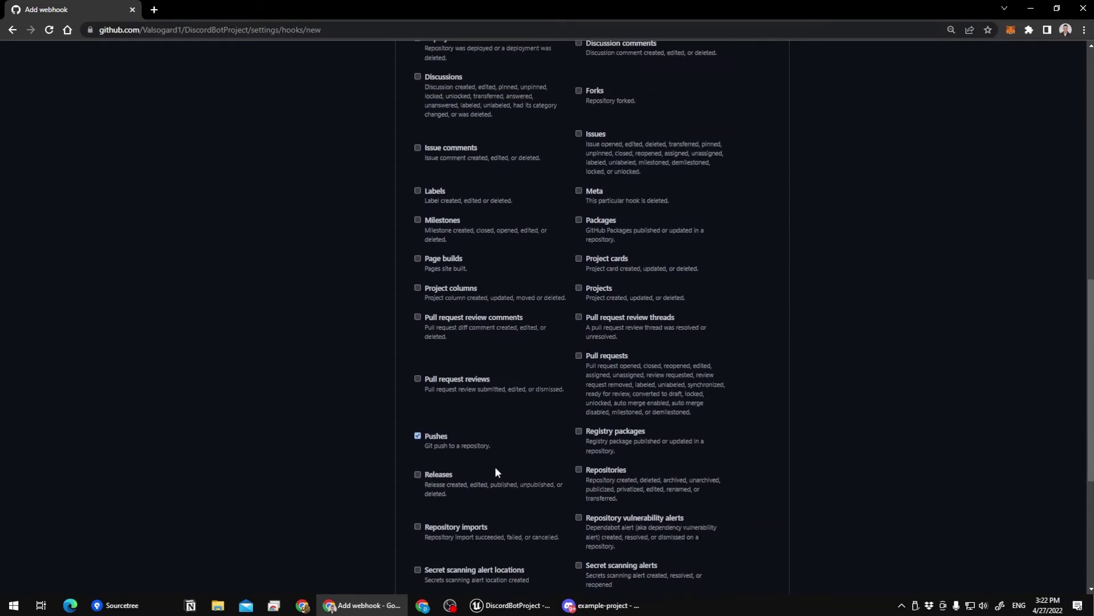
{"action": "scroll", "coordinate": [495, 466], "scroll_direction": "down", "scroll_amount": 4}
{"action": "scroll", "coordinate": [494, 466], "scroll_direction": "up", "scroll_amount": 15}
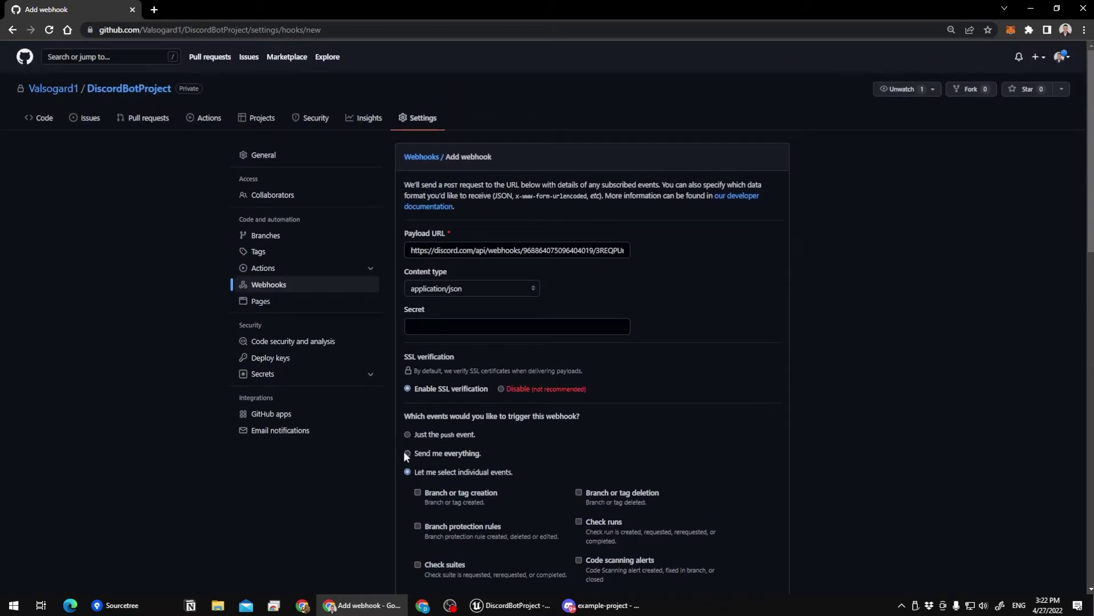
Choose 'Send me everything' as the trigger and add the webhook.
{"action": "left_click", "coordinate": [406, 453]}
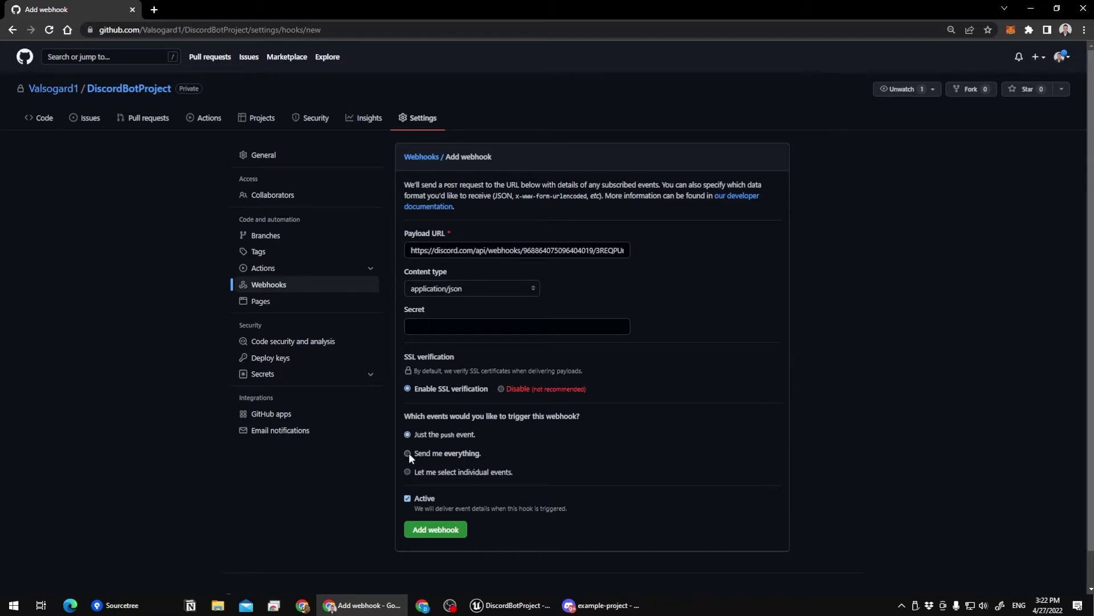
{"action": "left_click", "coordinate": [407, 453]}
{"action": "left_click", "coordinate": [437, 530]}
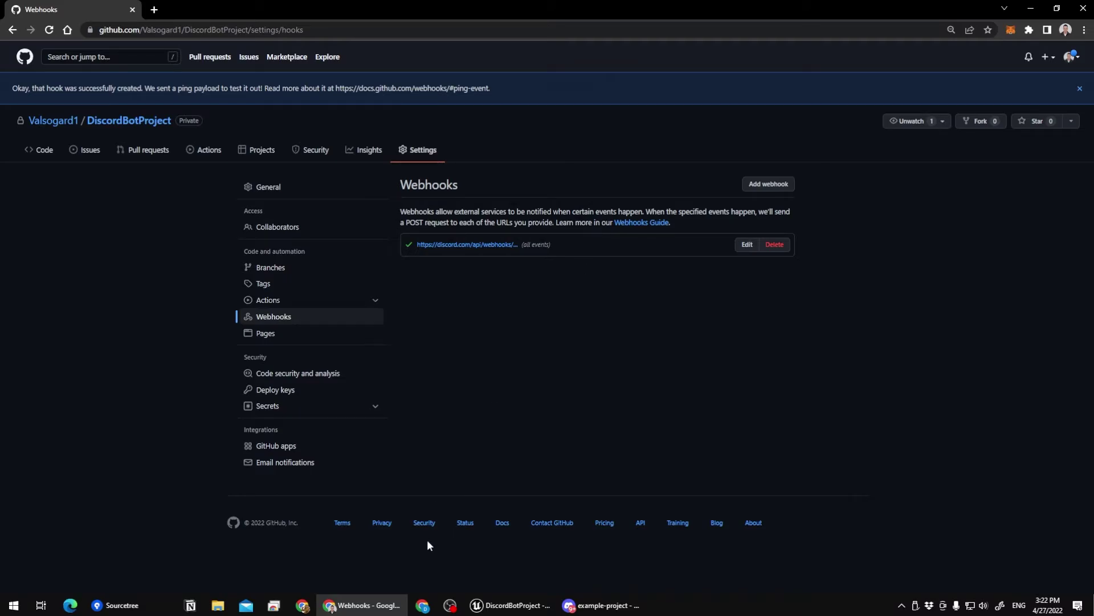
Inspect the DiscordBotProject folder's Unreal files, then bring up Sourcetree's unstaged changes.
{"action": "left_click", "coordinate": [371, 604]}
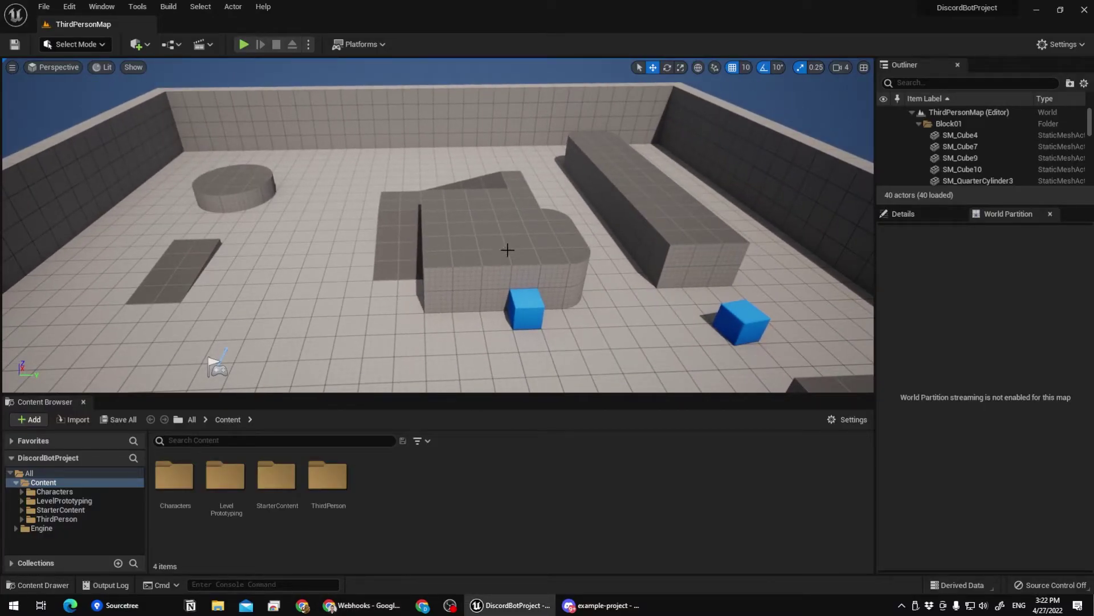
{"action": "left_click_drag", "start_coordinate": [504, 244], "coordinate": [479, 259]}
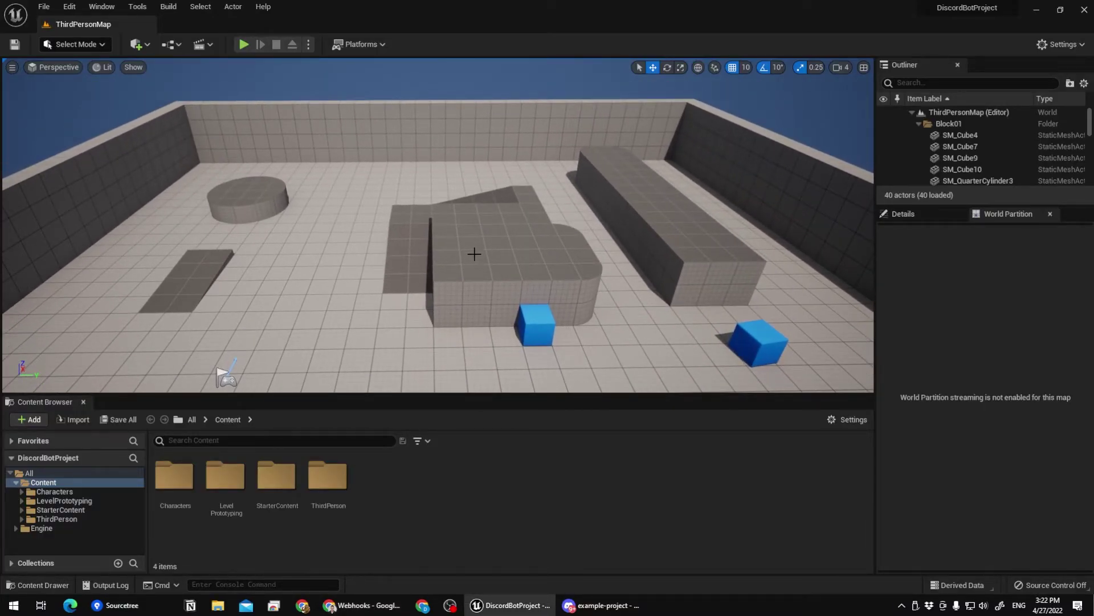
{"action": "key", "text": "super+d"}
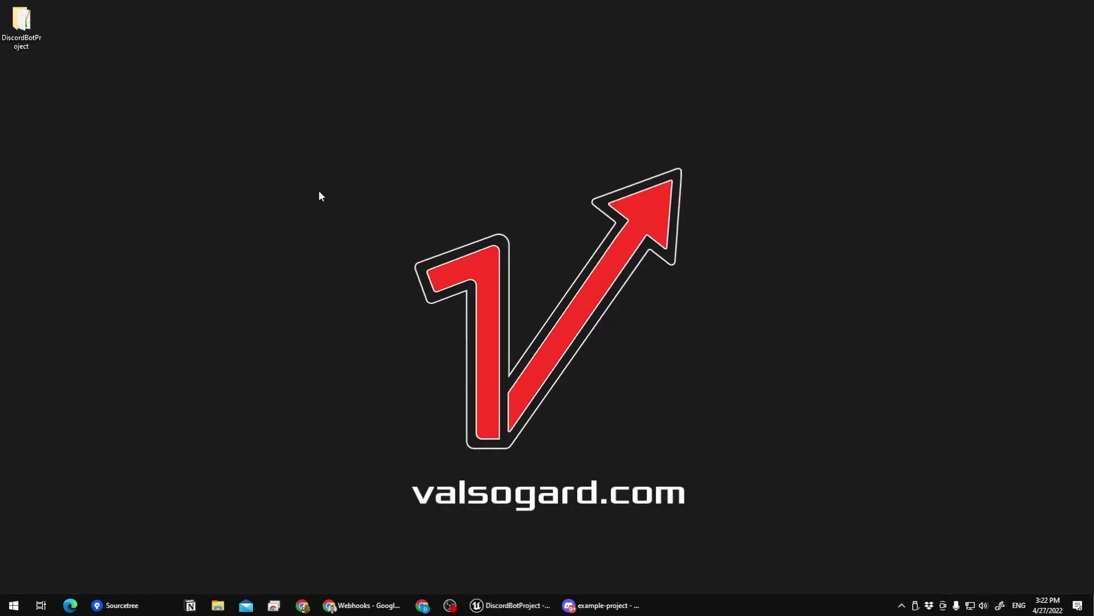
{"action": "double_click", "coordinate": [21, 23]}
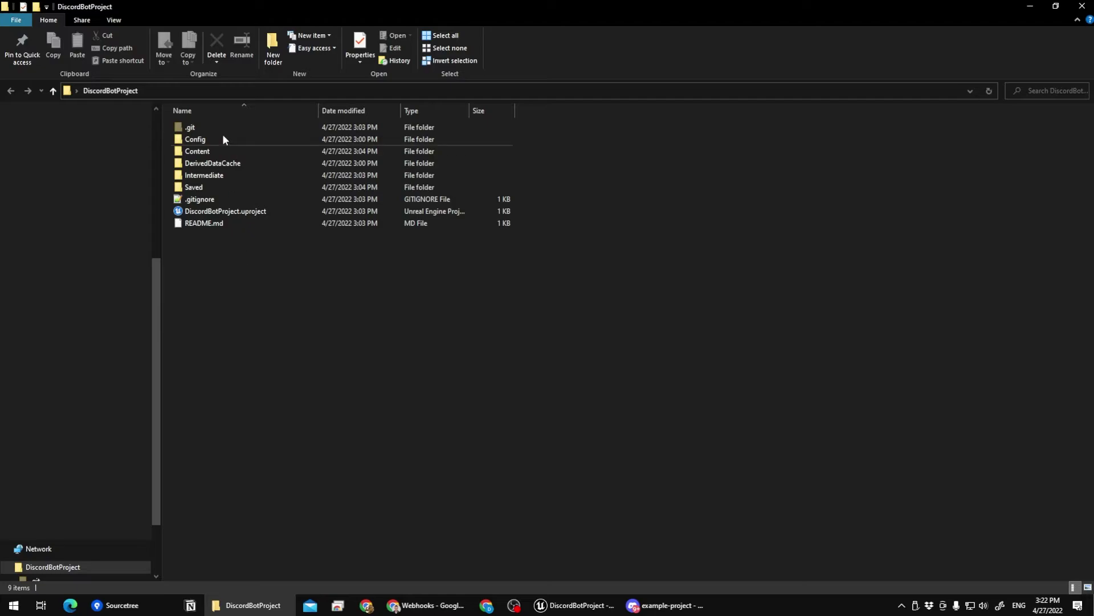
{"action": "left_click", "coordinate": [268, 187]}
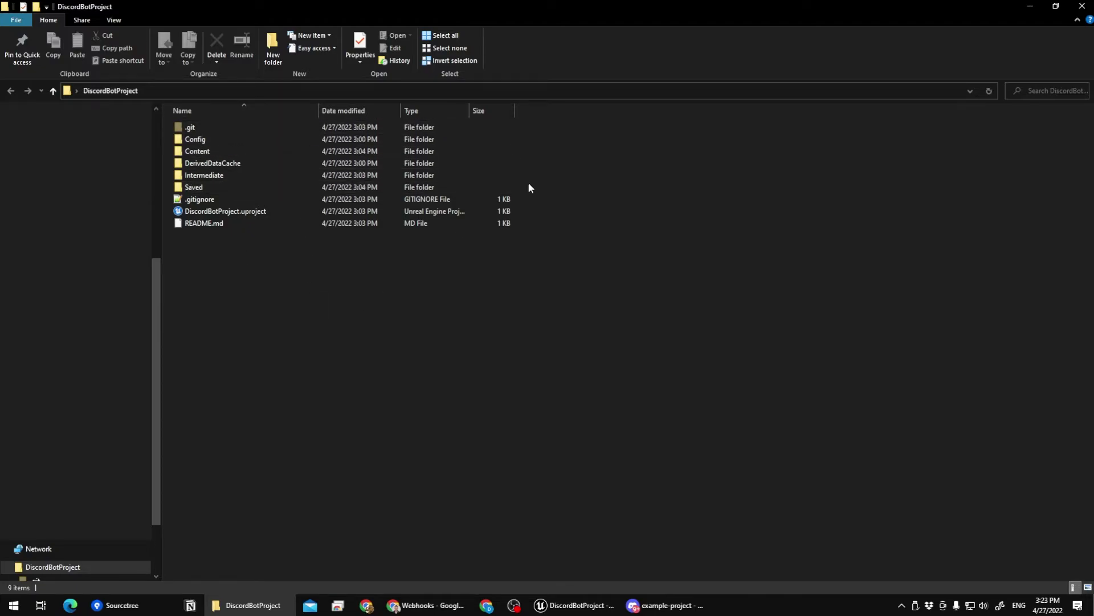
{"action": "left_click", "coordinate": [1077, 10]}
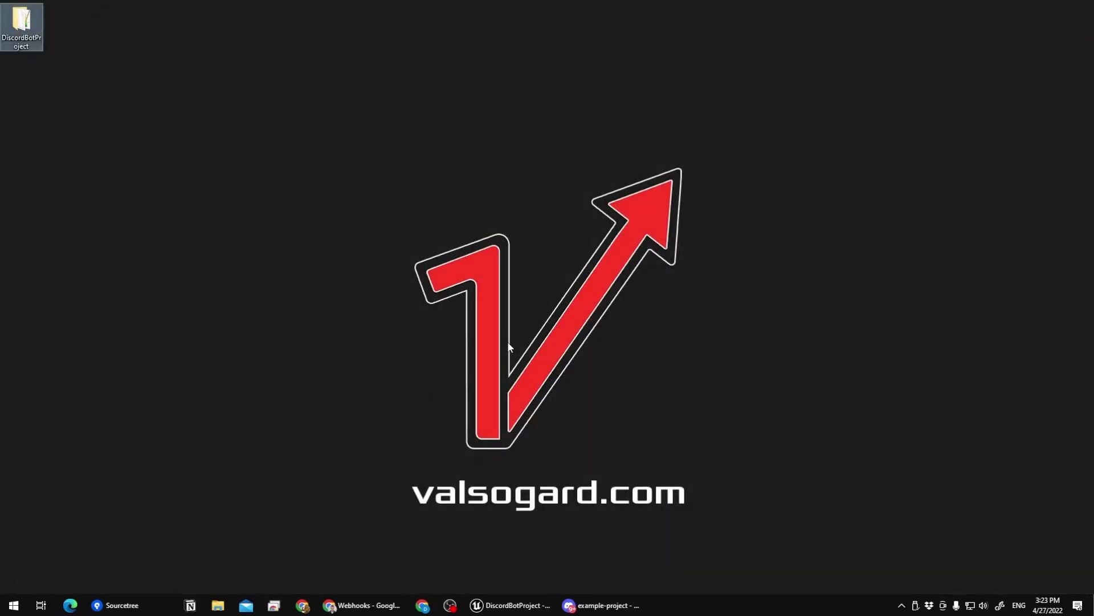
{"action": "left_click", "coordinate": [114, 605]}
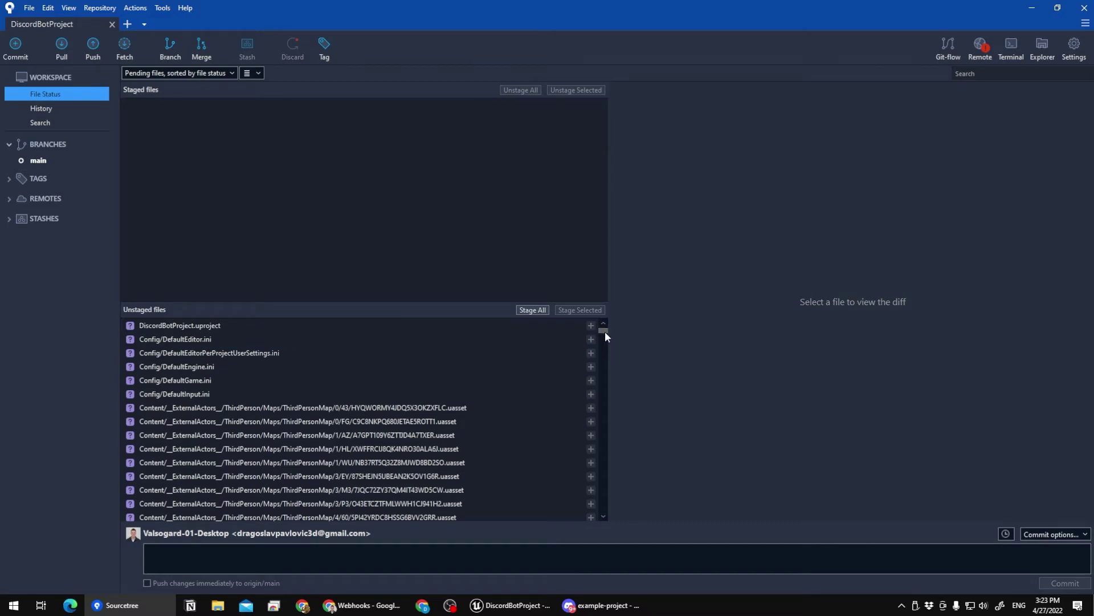
Stage DiscordBotProject.uproject and the five Config .ini files, entering message 'Adding core files'.
{"action": "left_click_drag", "start_coordinate": [604, 331], "coordinate": [603, 323]}
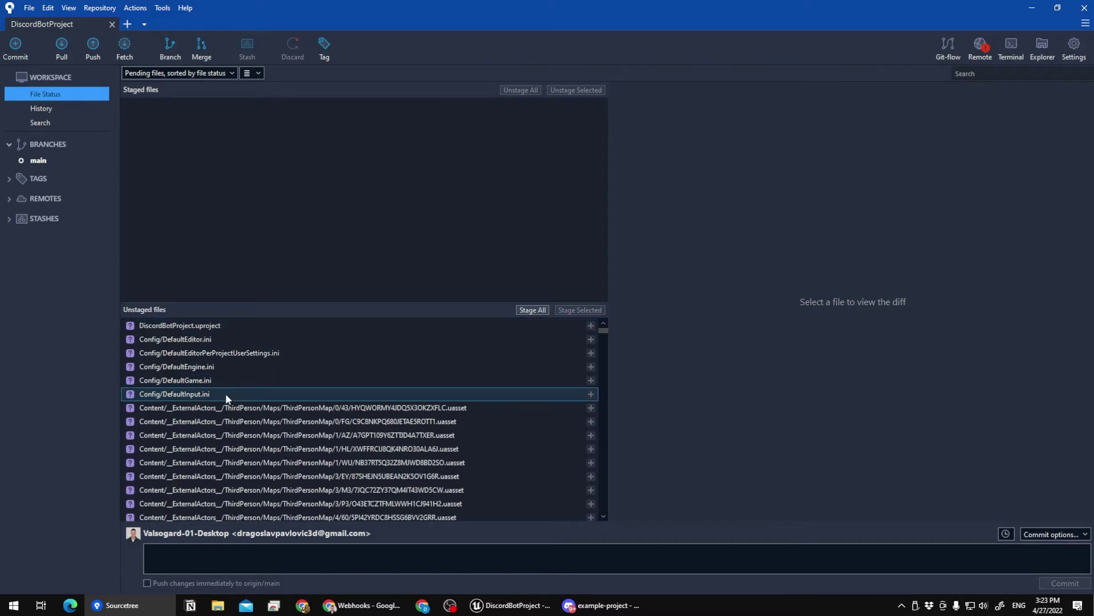
{"action": "left_click", "coordinate": [209, 393]}
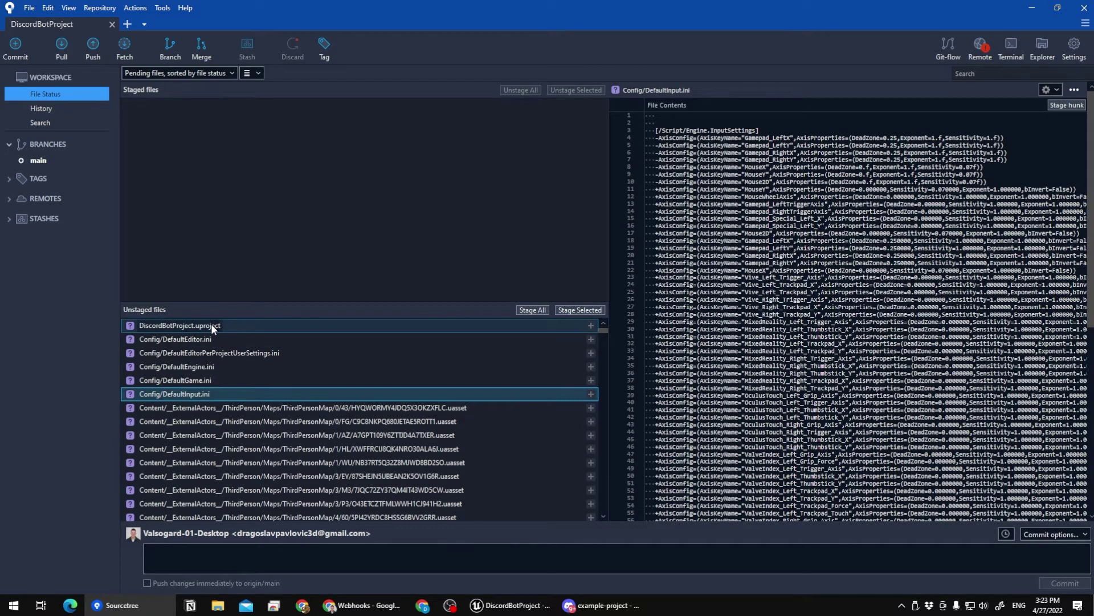
{"action": "left_click", "coordinate": [211, 325], "text": "shift"}
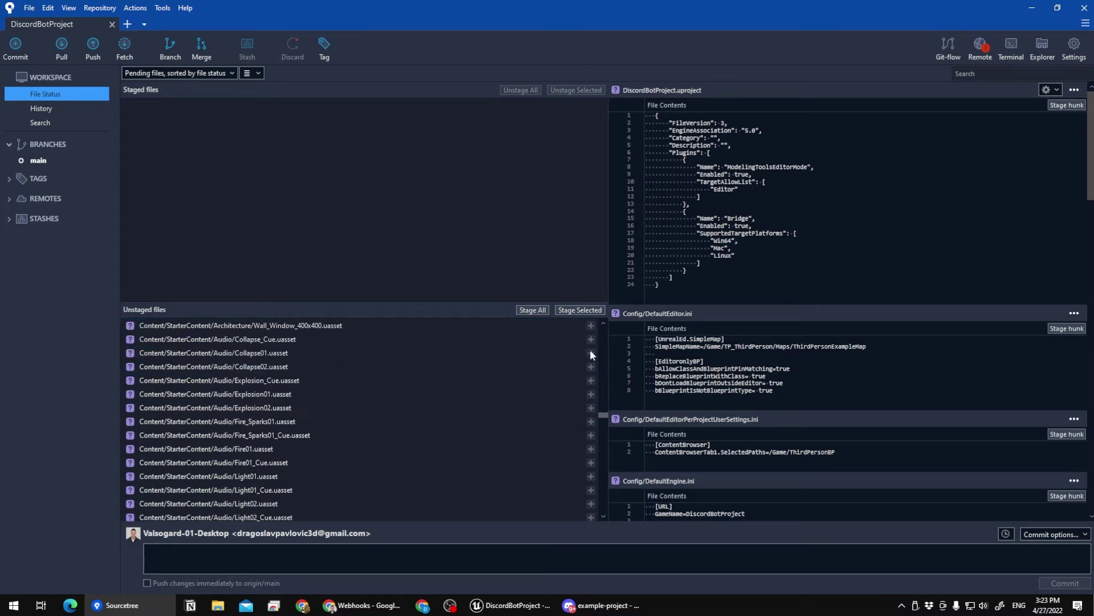
{"action": "left_click", "coordinate": [593, 310]}
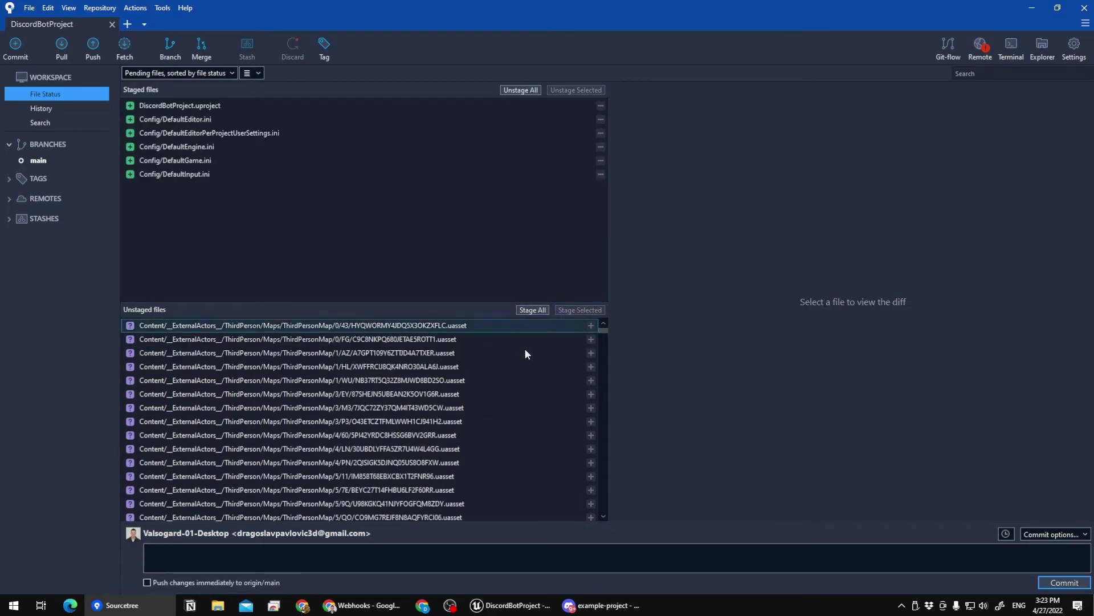
{"action": "left_click", "coordinate": [327, 554]}
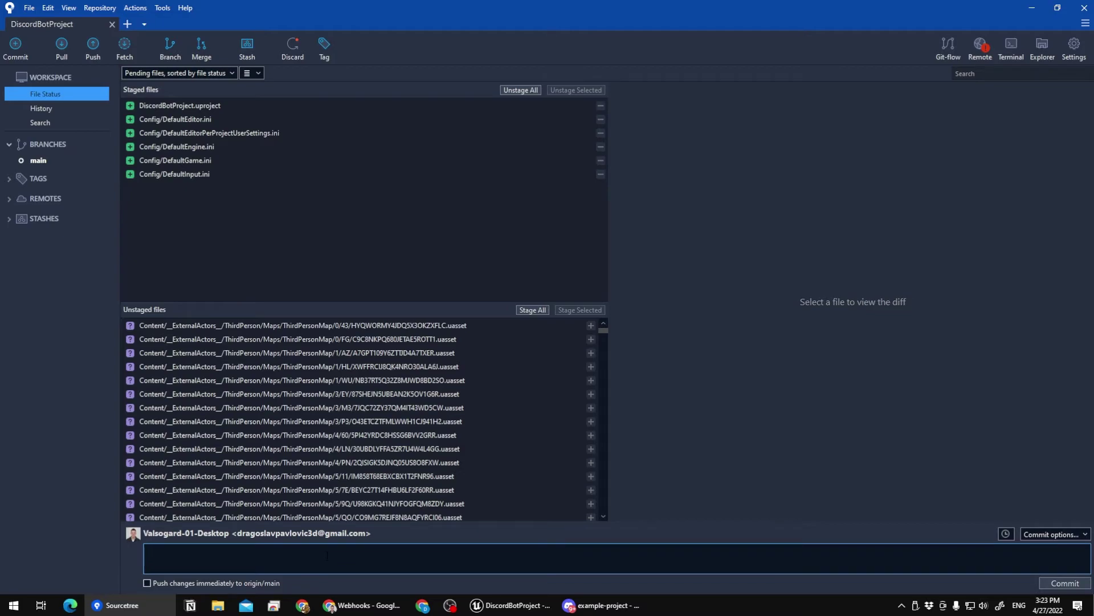
{"action": "type", "text": "Adding db"}
{"action": "type", "text": "re files"}
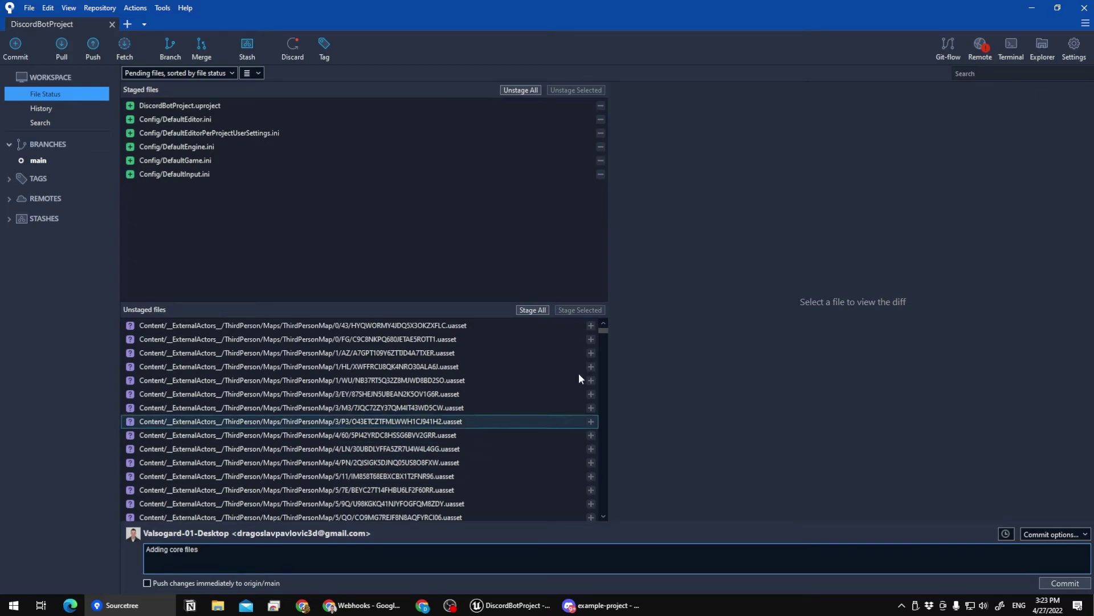
Commit the core files, push them to GitHub with git push, and bring Discord forward.
{"action": "left_click", "coordinate": [1064, 584]}
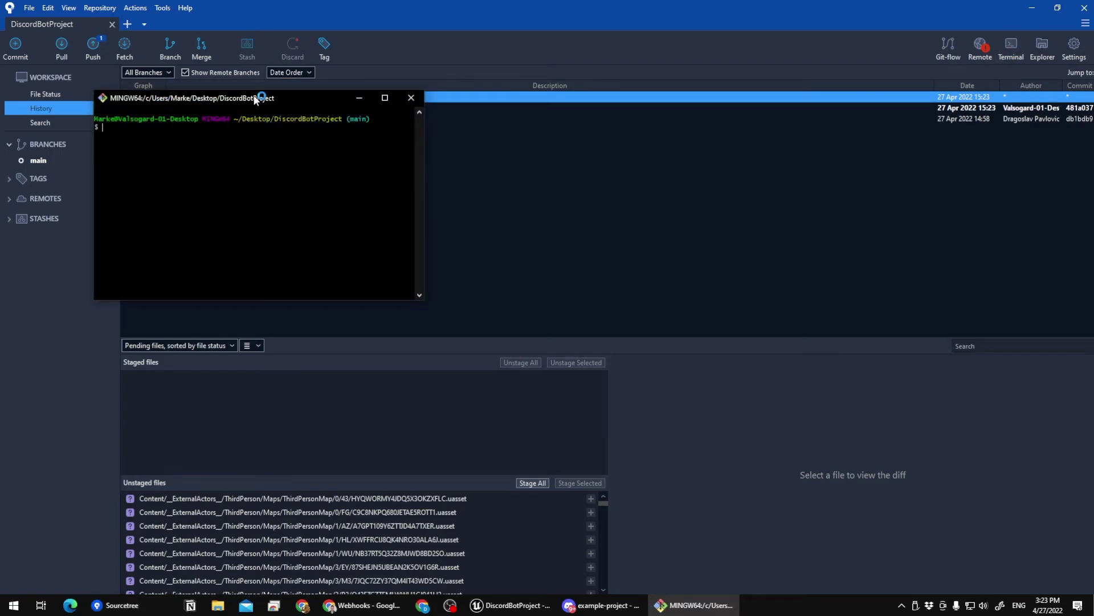
{"action": "type", "text": "git push"}
{"action": "key", "text": "Return"}
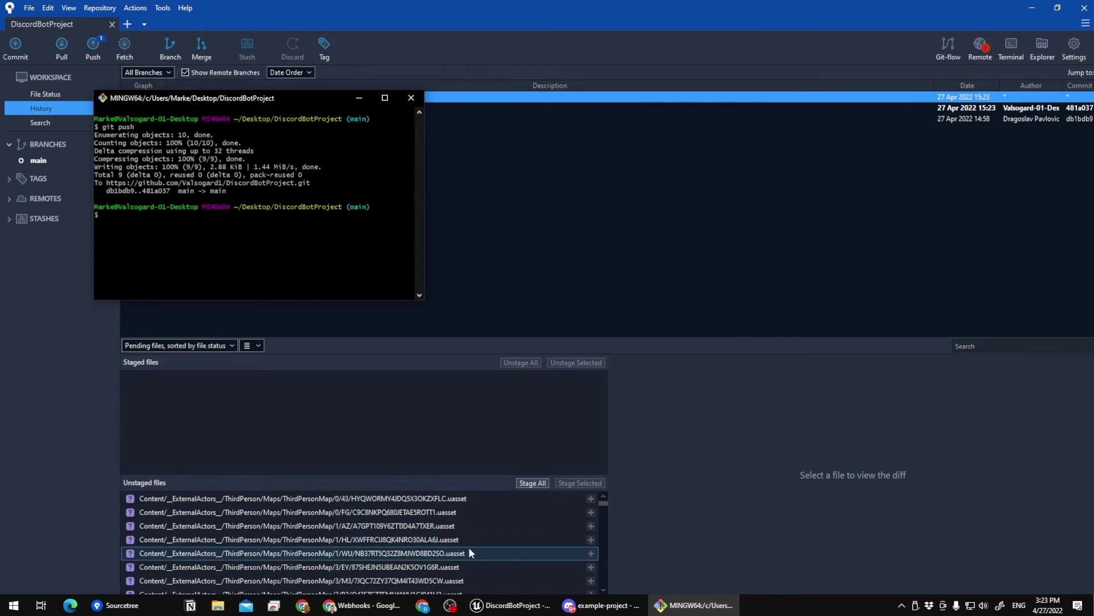
{"action": "left_click", "coordinate": [613, 608]}
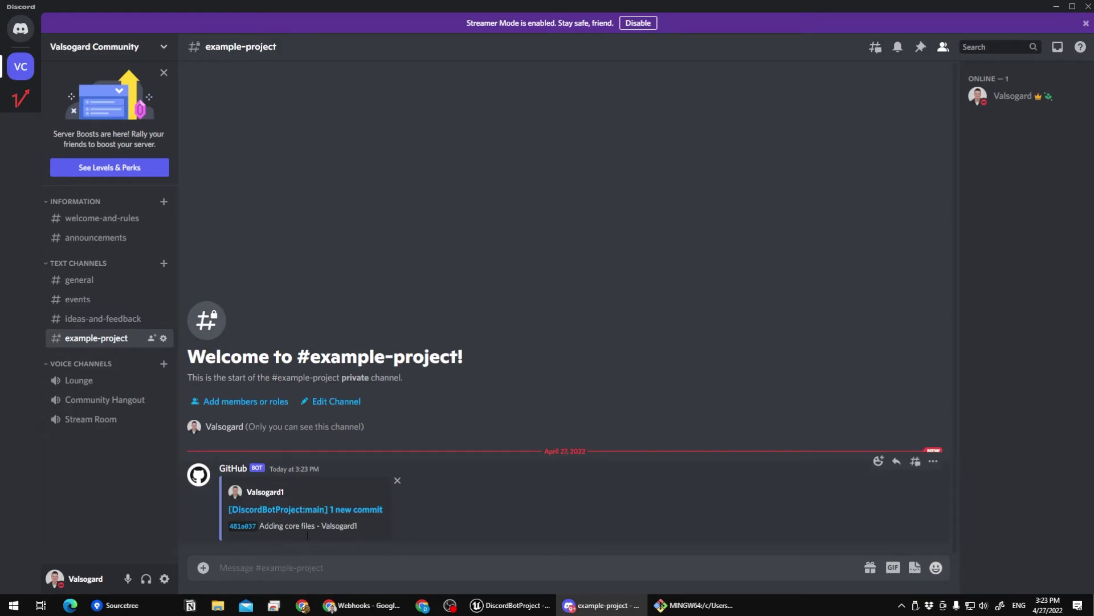
Restore Discord, dock it top-right, and shrink Sourcetree into a smaller window beside it.
{"action": "left_click_drag", "start_coordinate": [646, 11], "coordinate": [667, 0]}
{"action": "left_click", "coordinate": [1073, 7]}
{"action": "left_click_drag", "start_coordinate": [629, 12], "coordinate": [808, 15]}
{"action": "left_click_drag", "start_coordinate": [365, 19], "coordinate": [717, 315]}
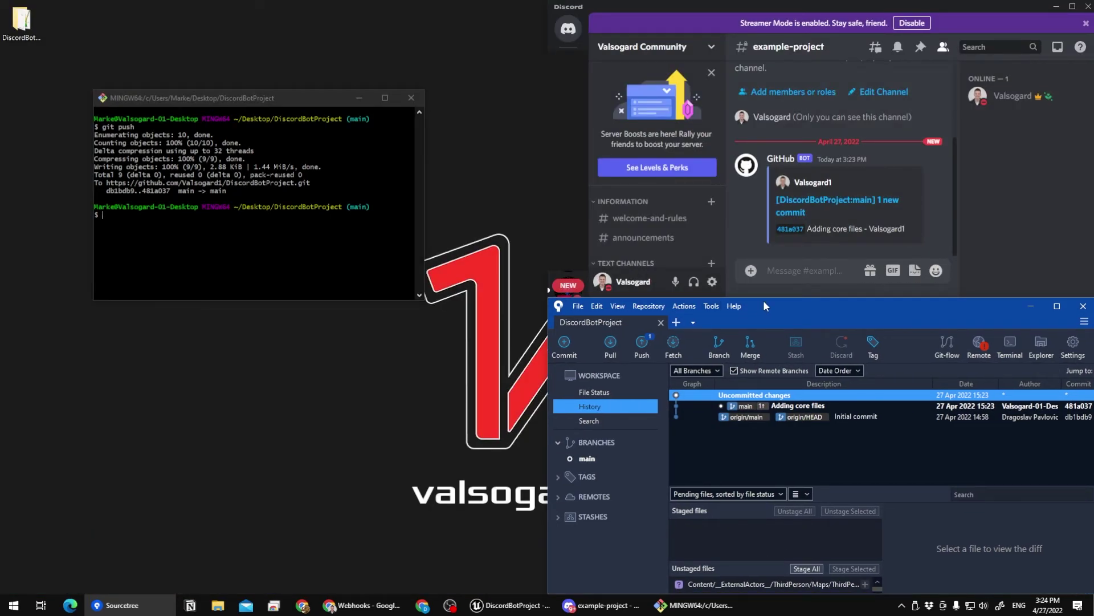
Stage ThirdPersonMap.umap and commit it as 'Adding the default ThirdPerson template map'.
{"action": "left_click", "coordinate": [598, 392]}
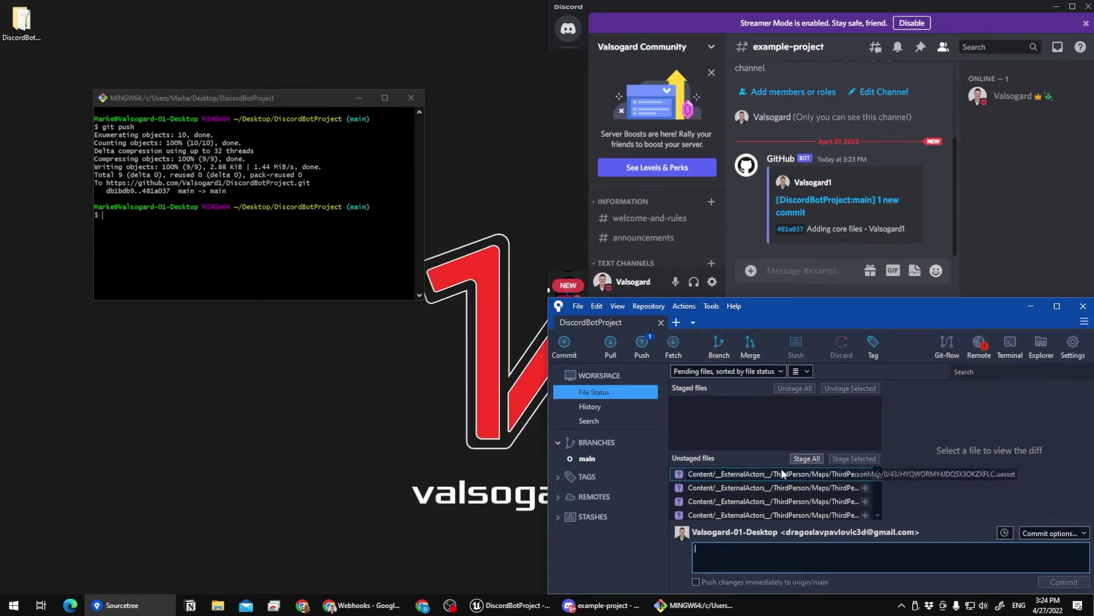
{"action": "left_click_drag", "start_coordinate": [759, 450], "coordinate": [759, 438]}
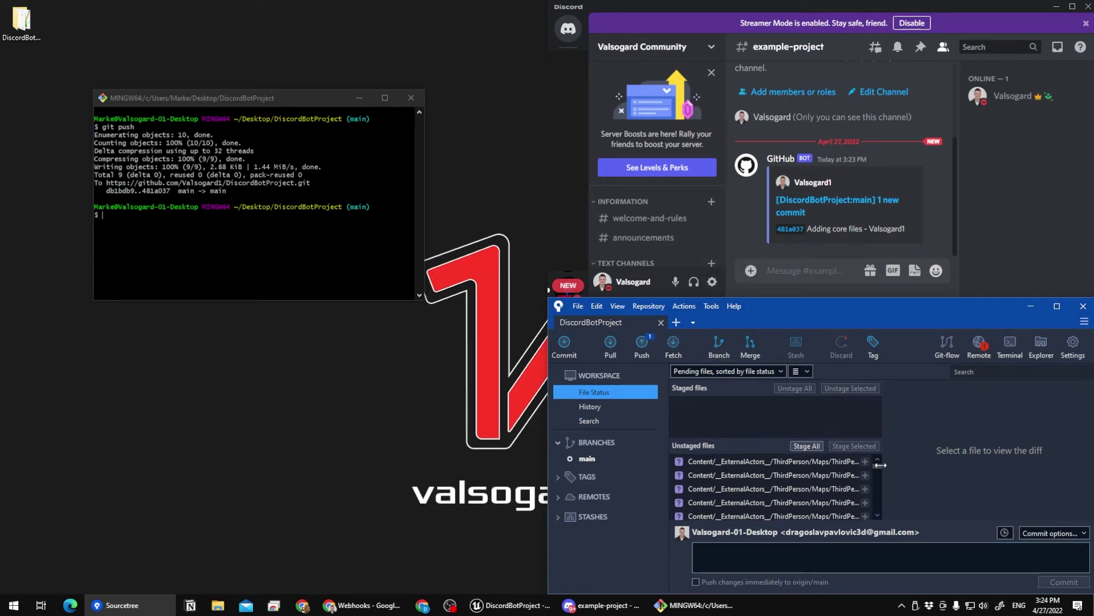
{"action": "left_click_drag", "start_coordinate": [877, 466], "coordinate": [873, 527]}
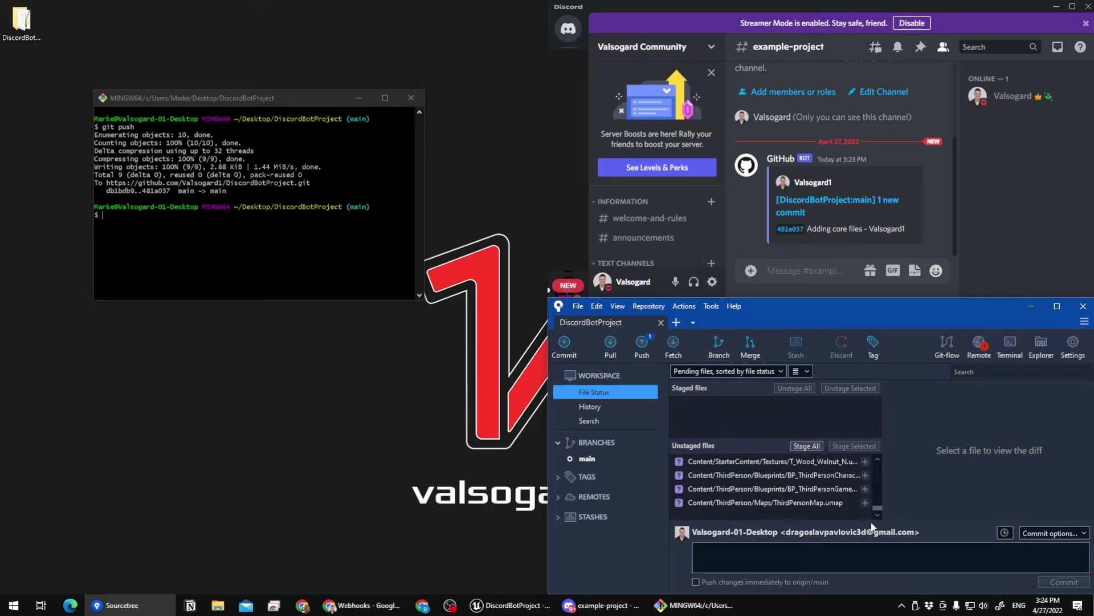
{"action": "left_click", "coordinate": [792, 503]}
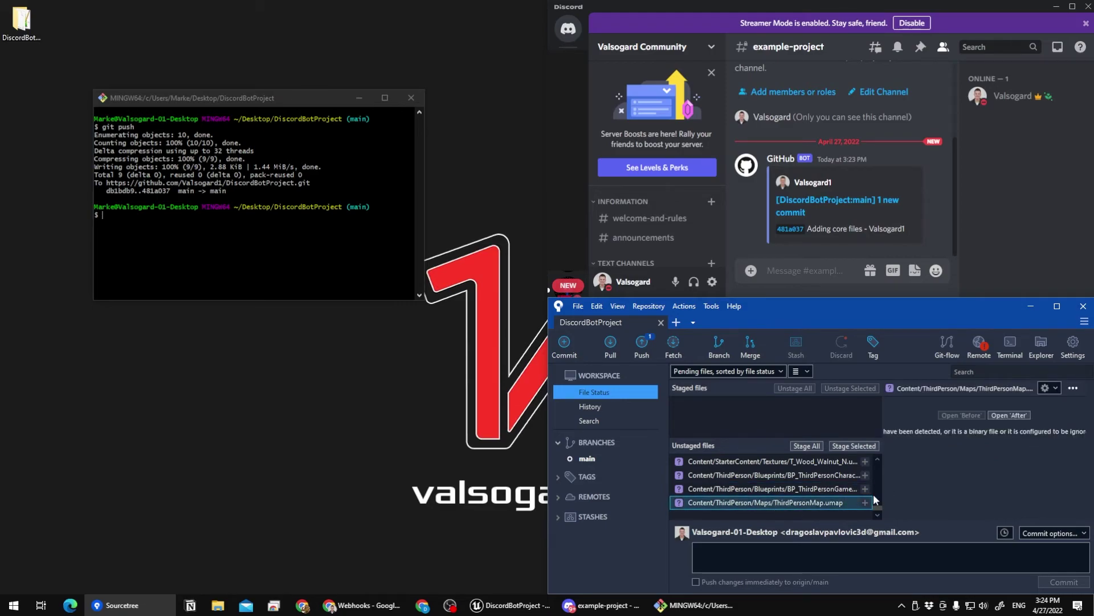
{"action": "left_click", "coordinate": [858, 445]}
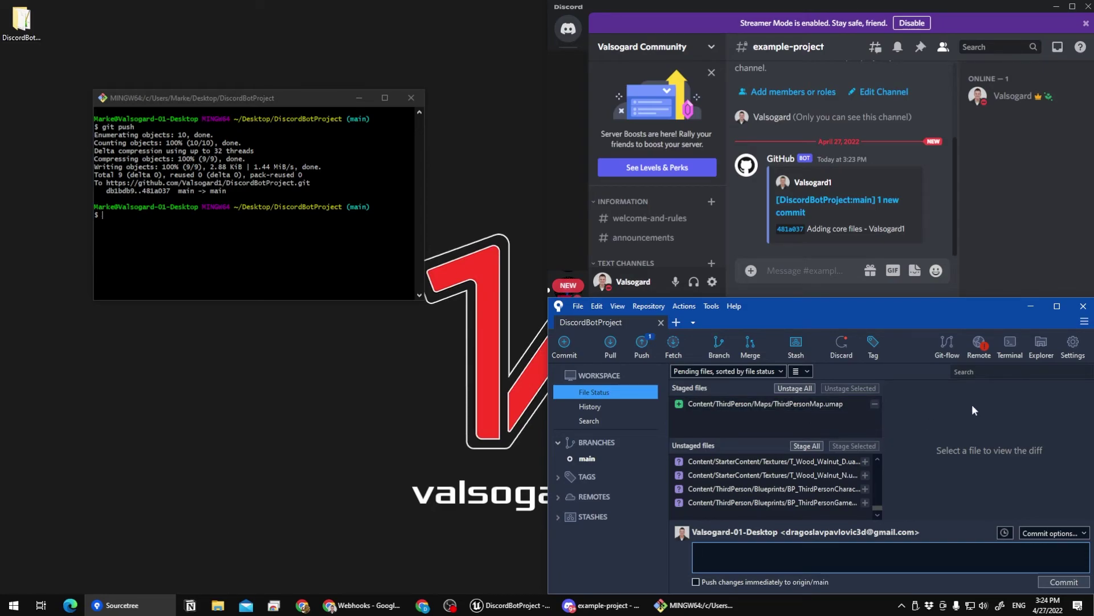
{"action": "type", "text": "Adding the default ThirdPerson template map"}
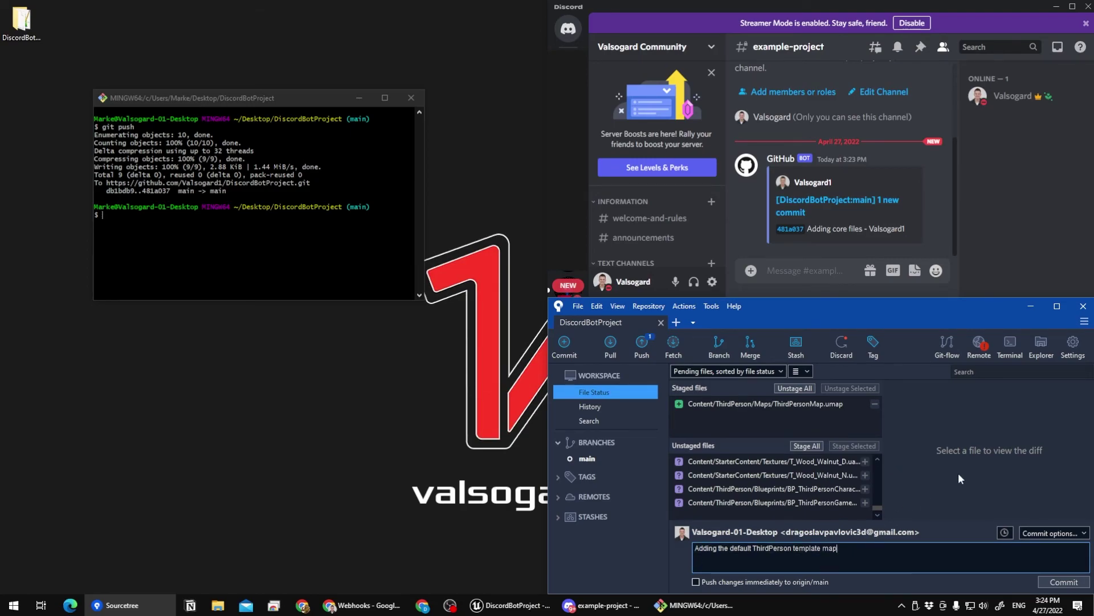
{"action": "left_click", "coordinate": [1052, 582]}
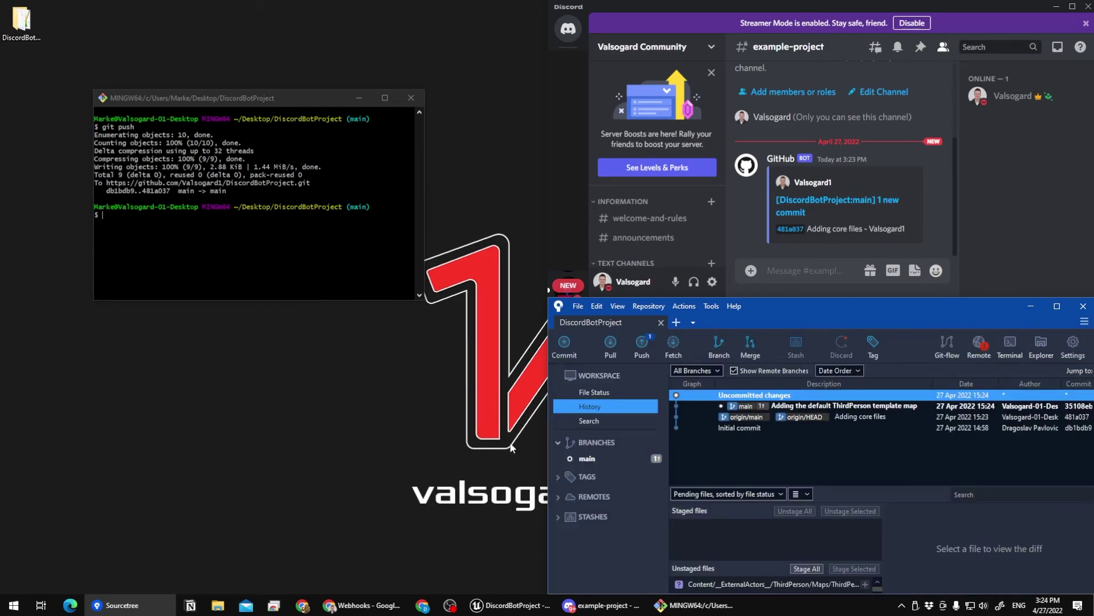
Rerun git push to send the template map commit (481a037..35108eb) to GitHub.
{"action": "left_click_drag", "start_coordinate": [276, 99], "coordinate": [269, 155]}
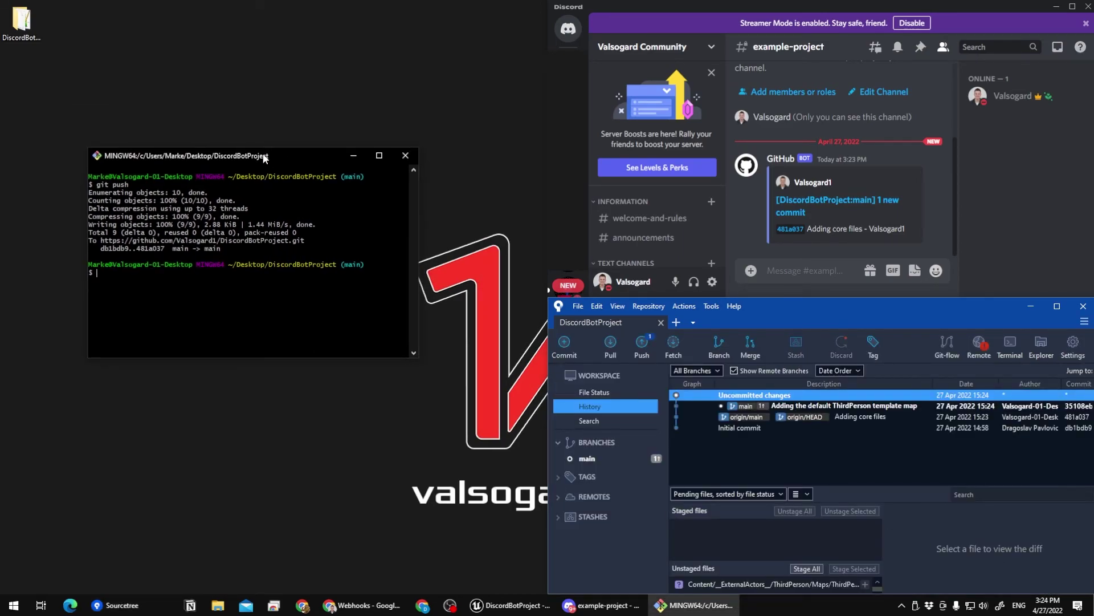
{"action": "key", "text": "Up"}
{"action": "key", "text": "Return"}
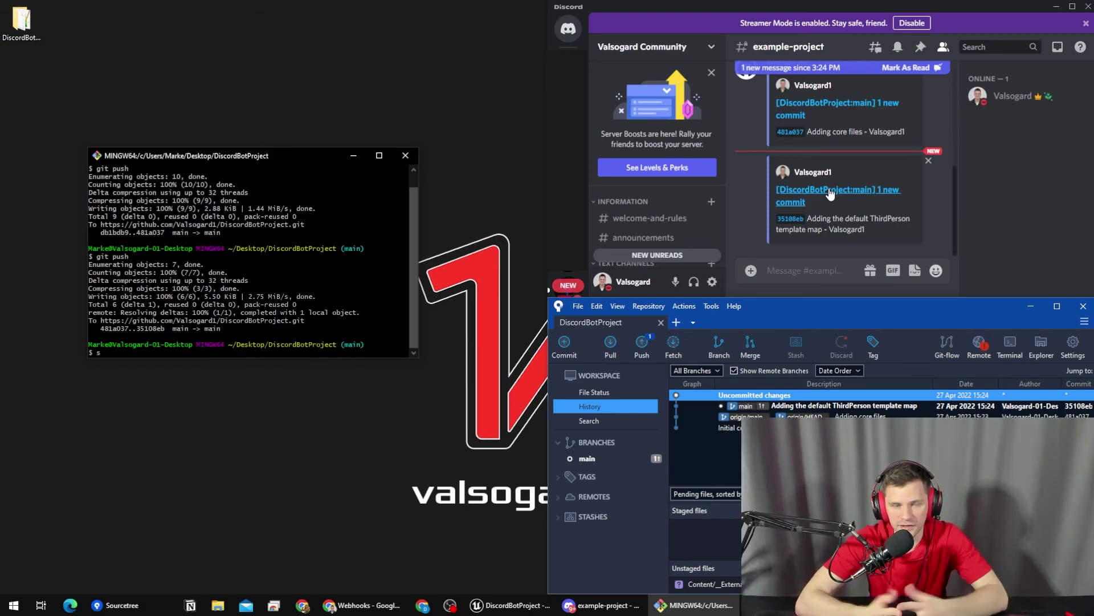
{"action": "type", "text": "s"}
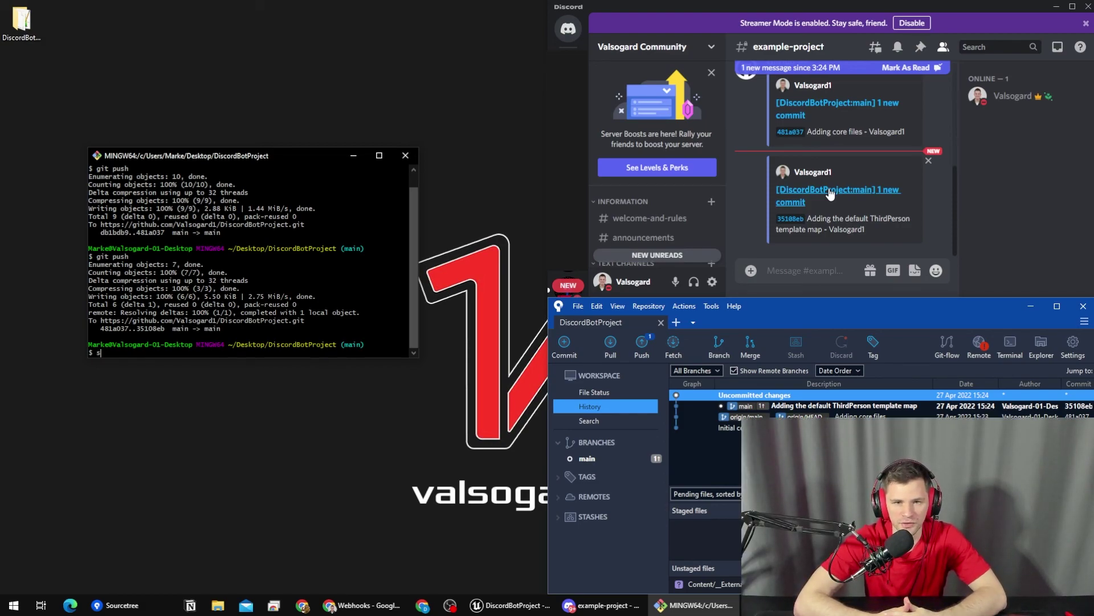